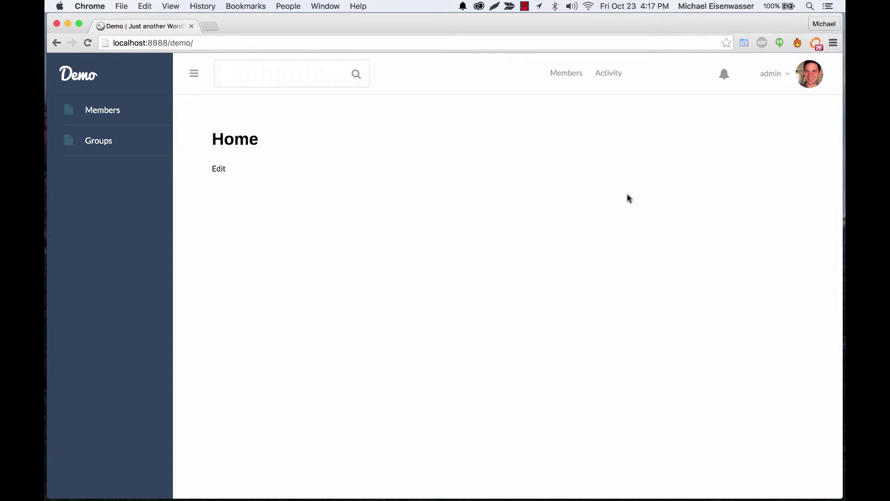
# Go to Dashboard > Boss Options to open the Boss theme options page
pyautogui.moveTo(765, 79)
pyautogui.moveTo(769, 109)
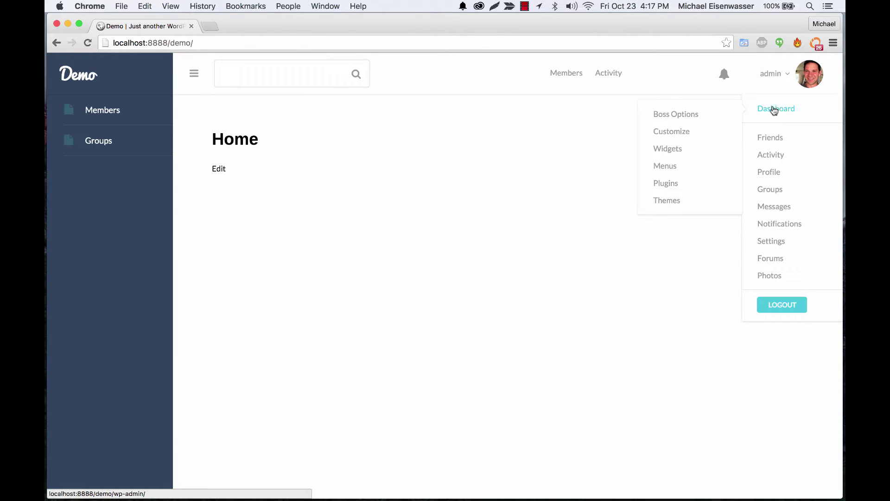
pyautogui.click(677, 118)
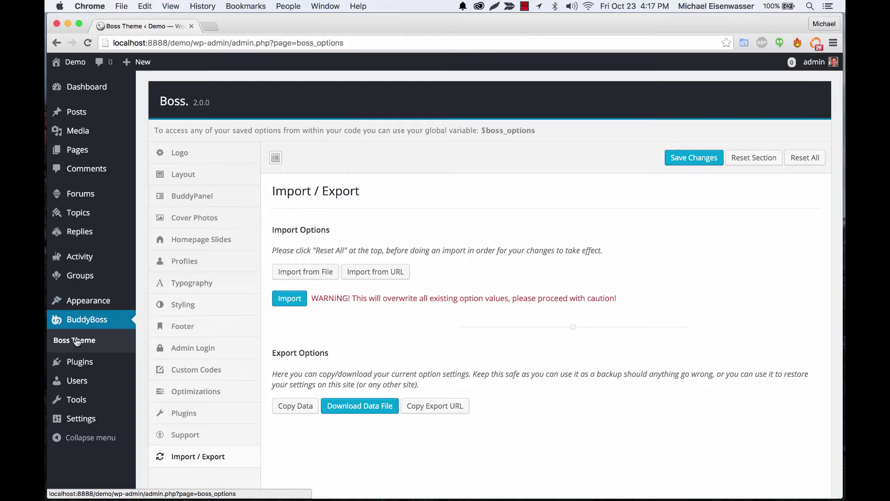
# Show the Logo settings and open the live site in a new tab
pyautogui.click(224, 158)
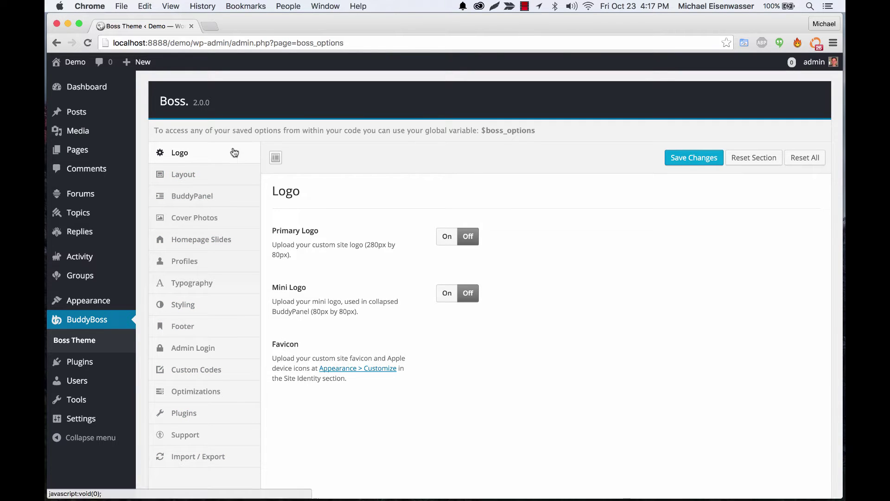
pyautogui.scroll(-1, 384, 199)
pyautogui.scroll(1, 384, 199)
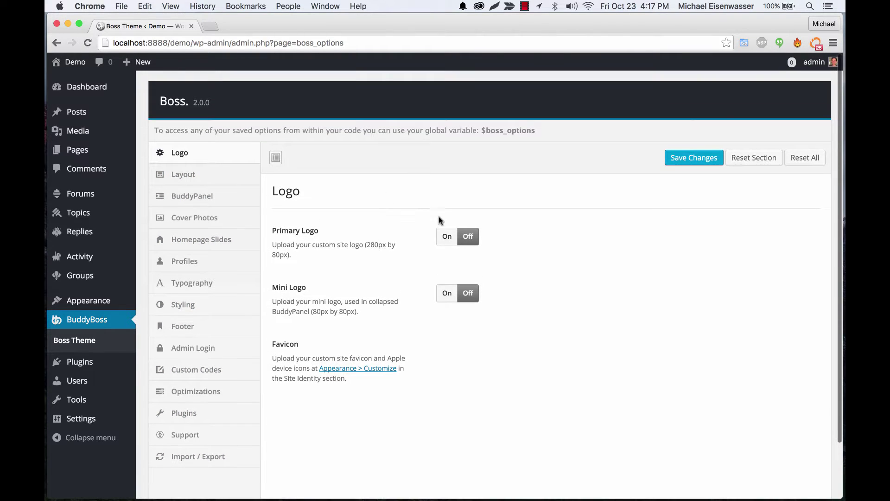
pyautogui.moveTo(75, 62)
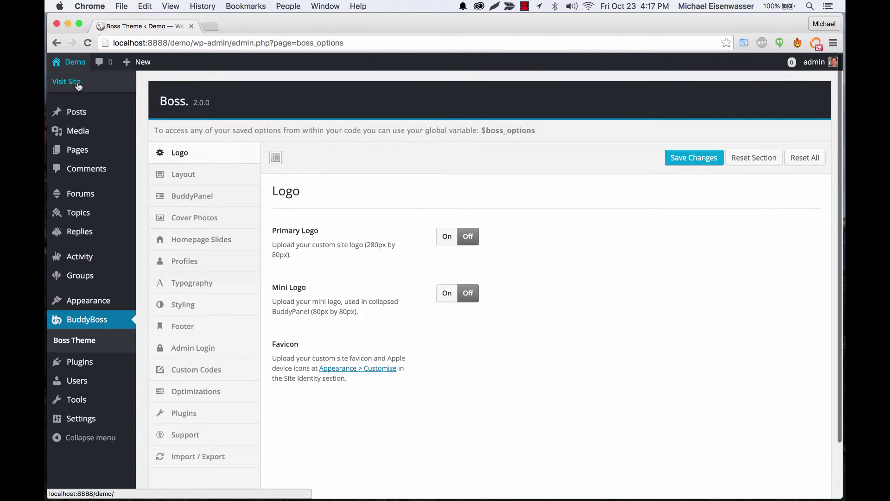
pyautogui.keyDown('super'); pyautogui.click(76, 81); pyautogui.keyUp('super')
pyautogui.click(256, 26)
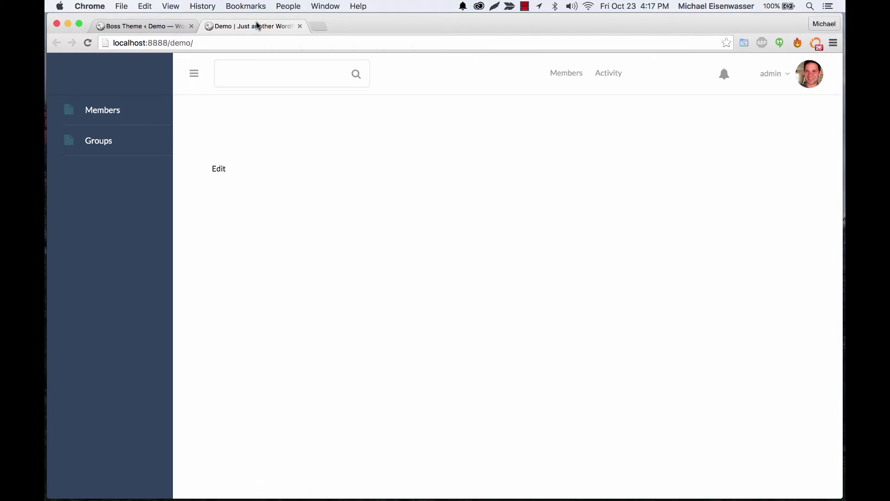
pyautogui.click(170, 25)
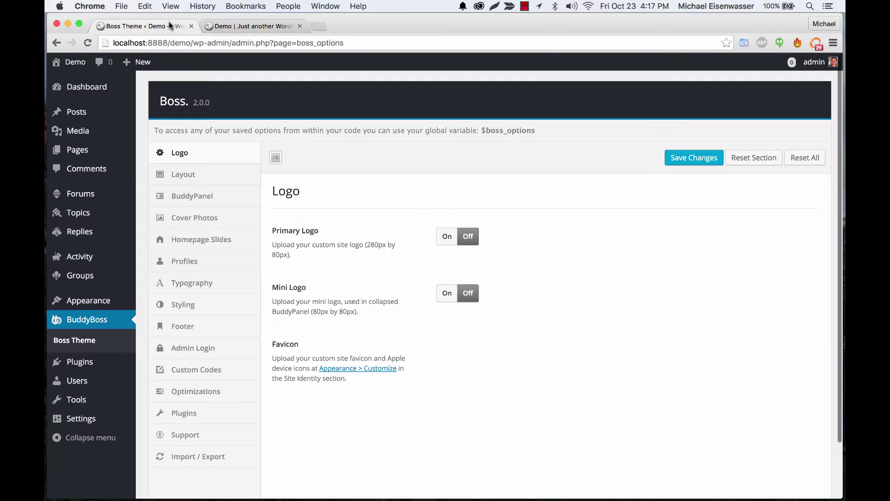
# Turn the primary and mini logos on, preview the live site, then switch both off
pyautogui.click(446, 238)
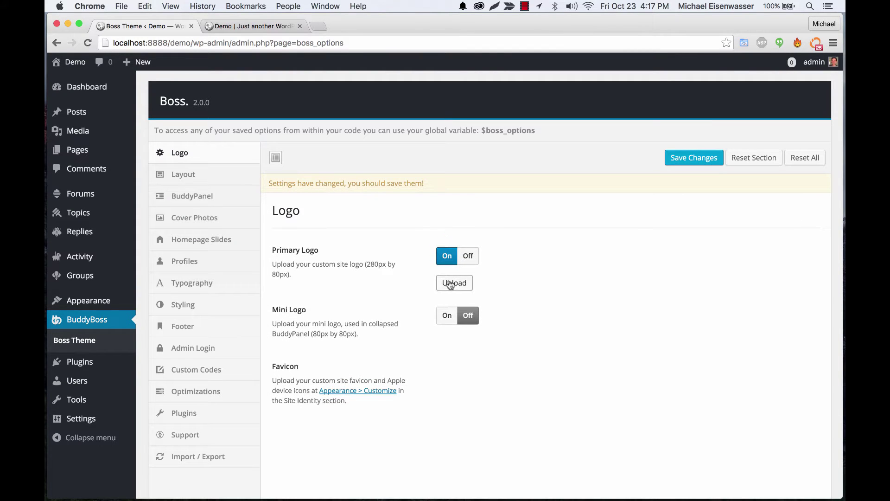
pyautogui.click(264, 25)
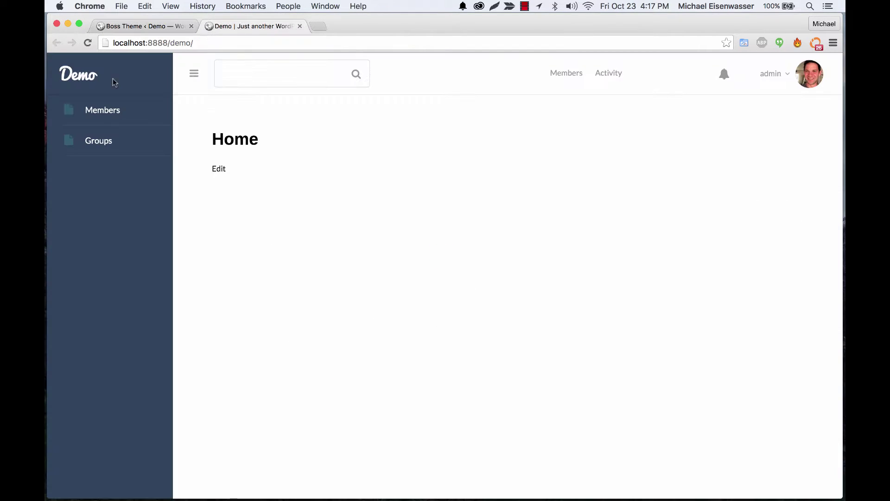
pyautogui.click(195, 77)
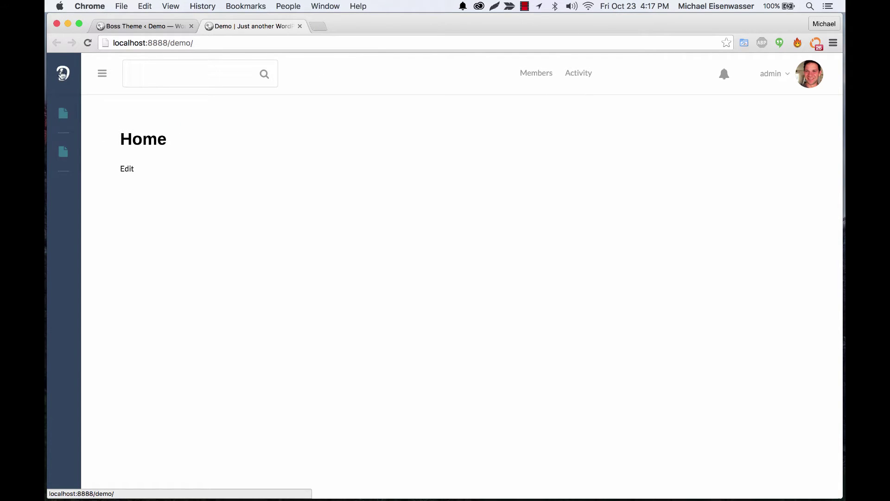
pyautogui.click(102, 74)
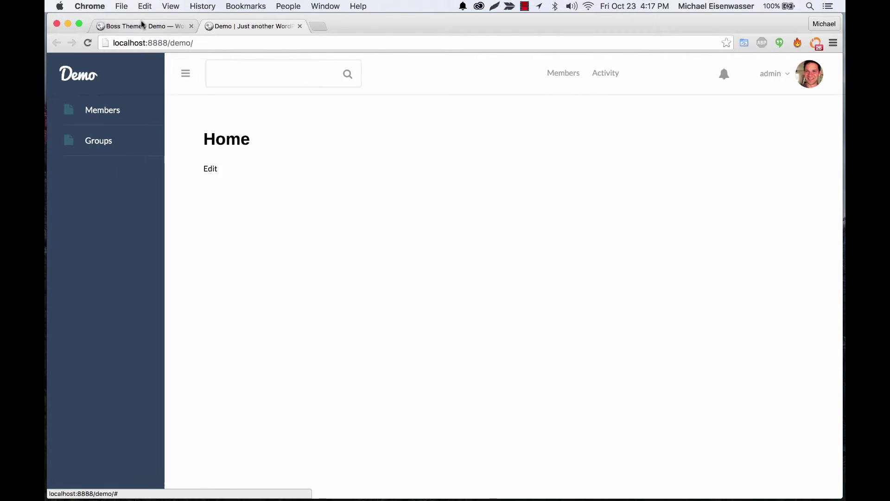
pyautogui.click(141, 24)
pyautogui.click(445, 316)
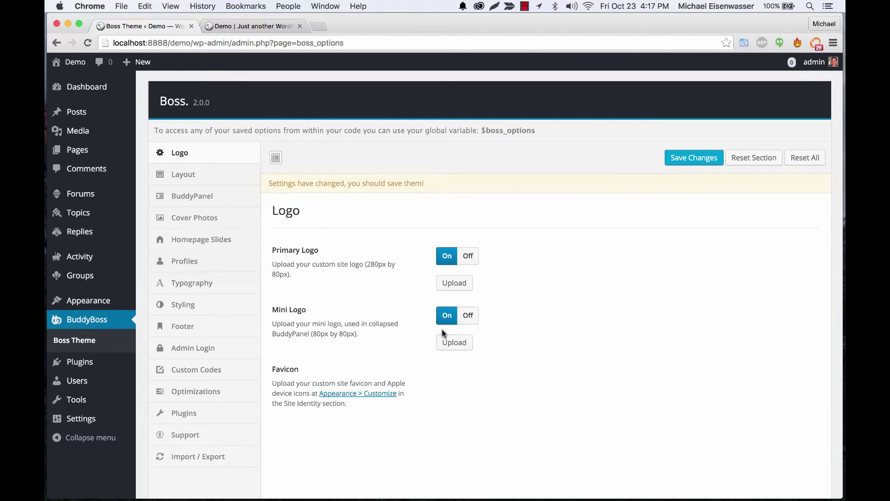
pyautogui.click(468, 315)
pyautogui.click(468, 255)
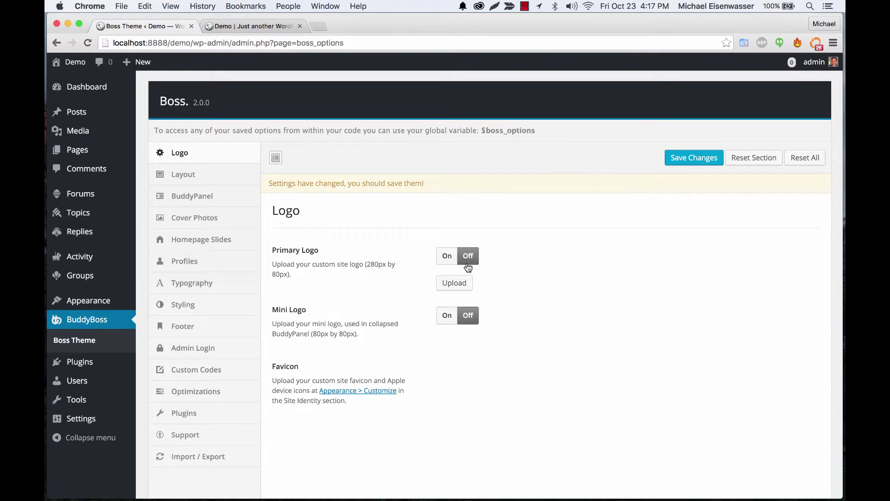
# Open the Layout settings and glance at the live site
pyautogui.click(207, 180)
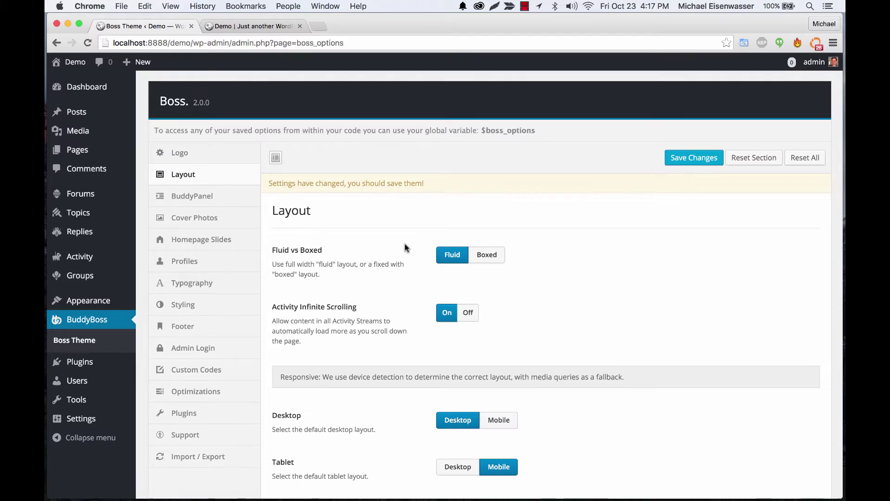
pyautogui.scroll(-2, 405, 244)
pyautogui.click(254, 26)
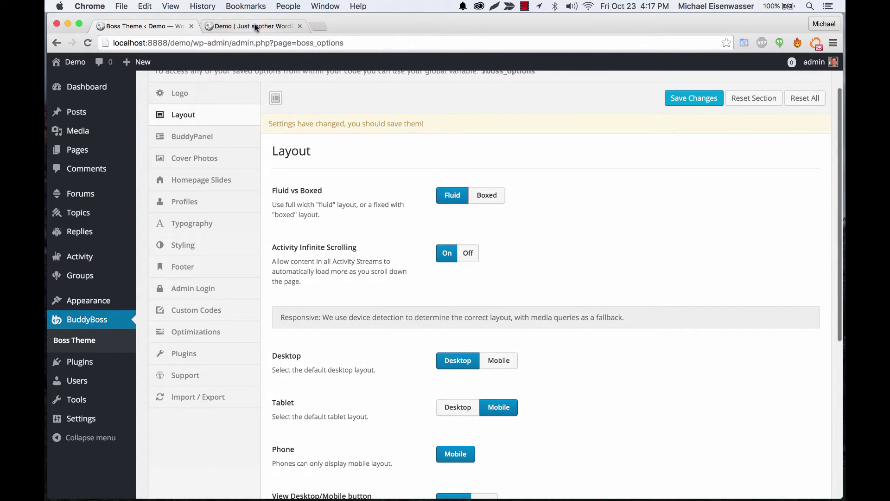
pyautogui.click(167, 27)
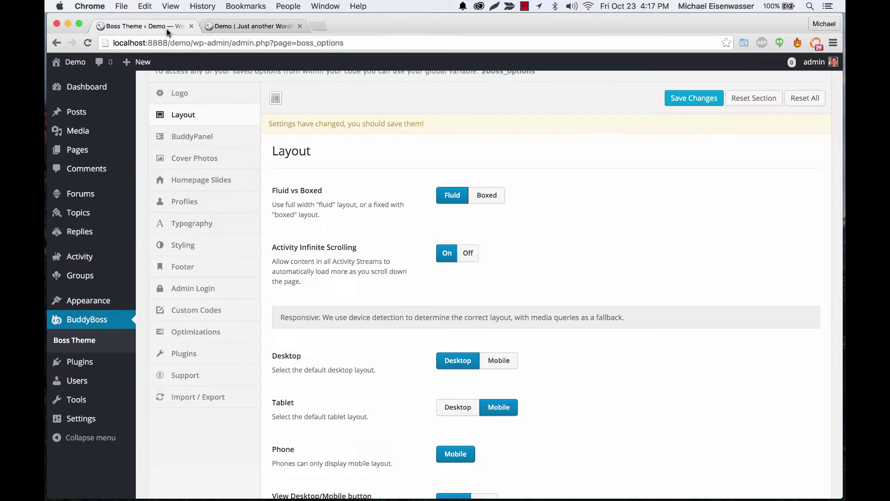
# Save the Boxed layout to preview it, then switch back to Fluid and save
pyautogui.click(487, 197)
pyautogui.click(682, 99)
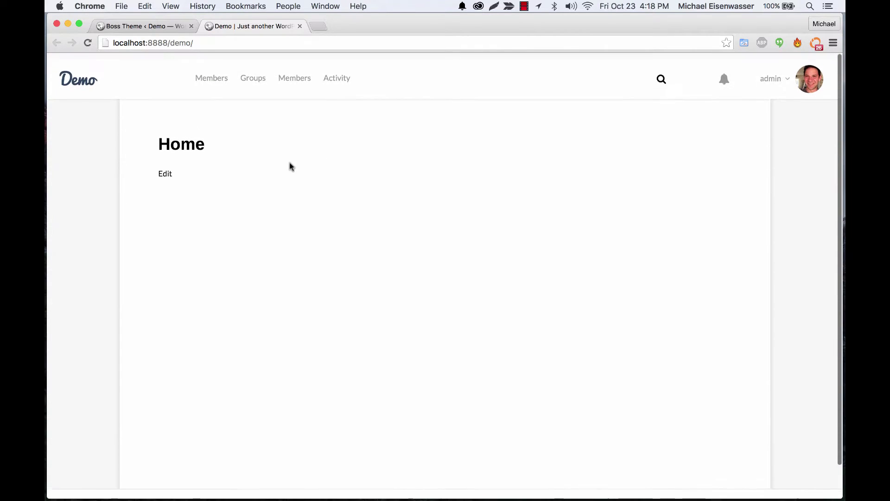
pyautogui.press('super+1')
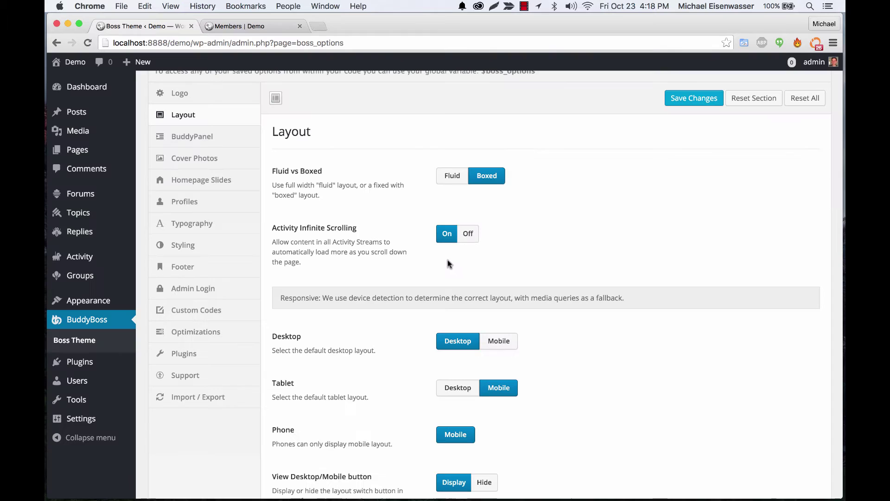
pyautogui.click(446, 178)
pyautogui.click(707, 98)
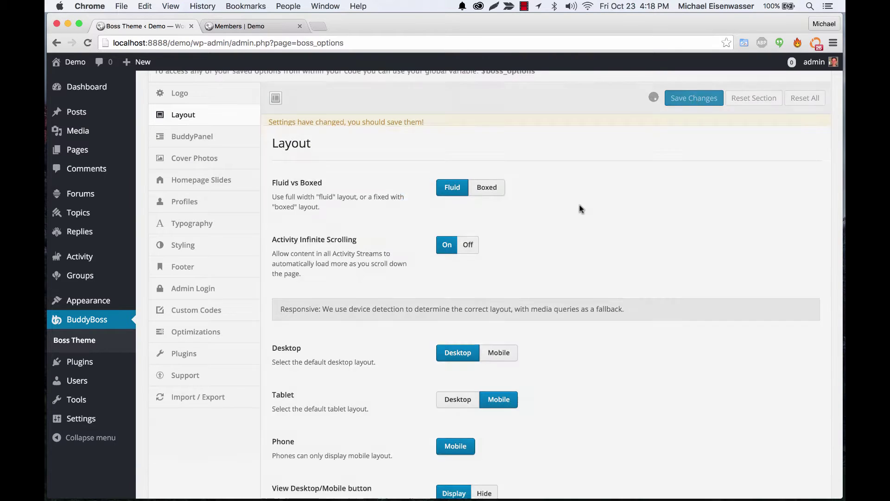
# Scroll to the Mobile options and open the live site's home page
pyautogui.scroll(-5, 581, 209)
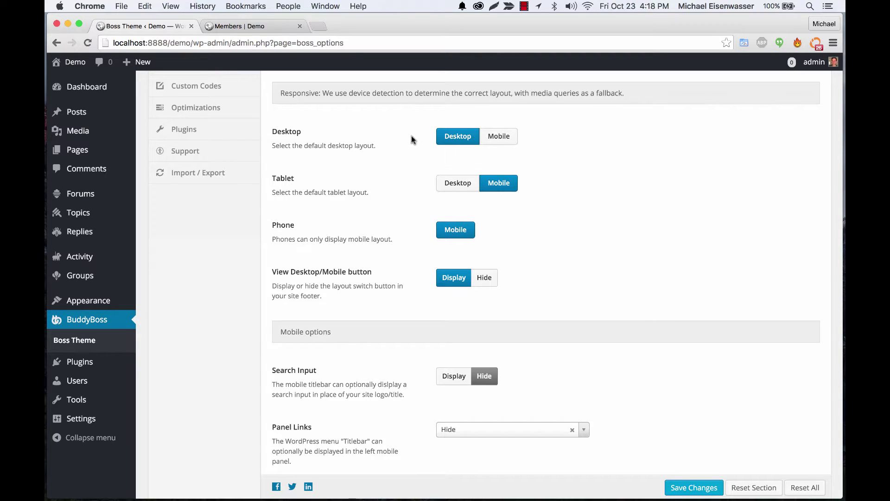
pyautogui.scroll(-1, 394, 176)
pyautogui.scroll(1, 331, 101)
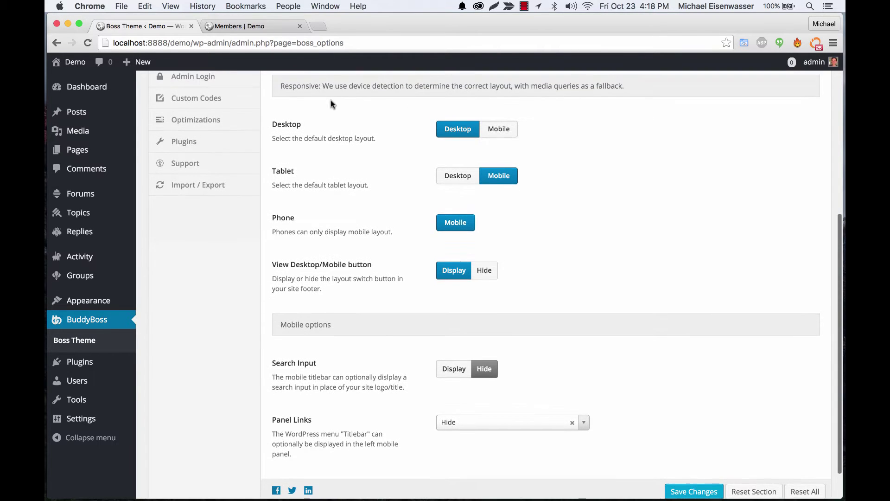
pyautogui.click(239, 26)
pyautogui.click(93, 74)
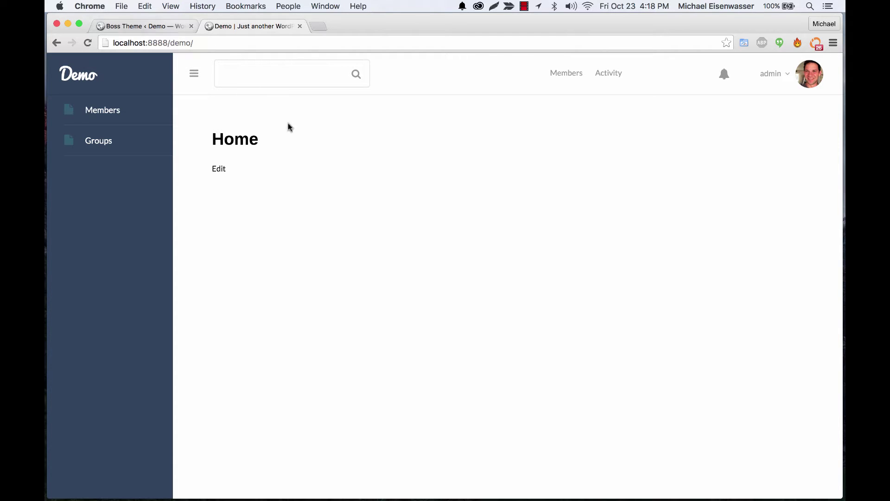
# View the site as mobile, opening and closing the navigation and profile panels
pyautogui.scroll(-3, 371, 226)
pyautogui.click(743, 475)
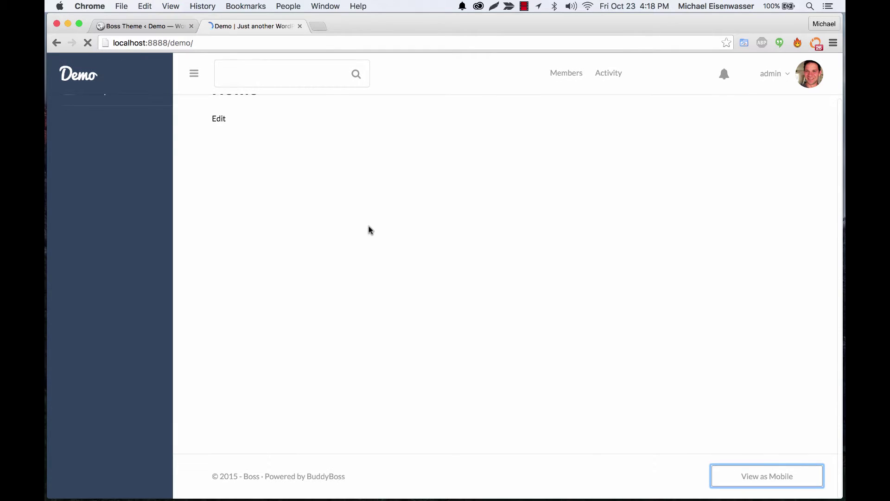
pyautogui.click(64, 68)
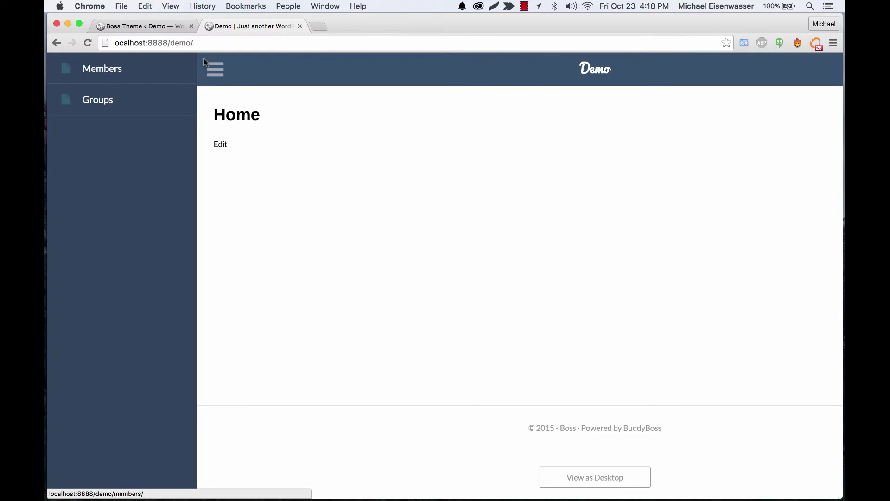
pyautogui.click(211, 68)
pyautogui.click(828, 69)
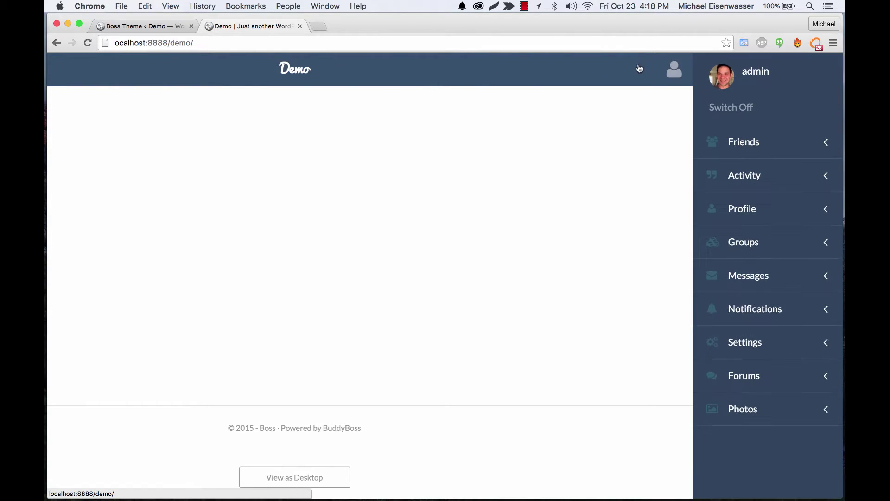
pyautogui.click(674, 70)
pyautogui.click(144, 26)
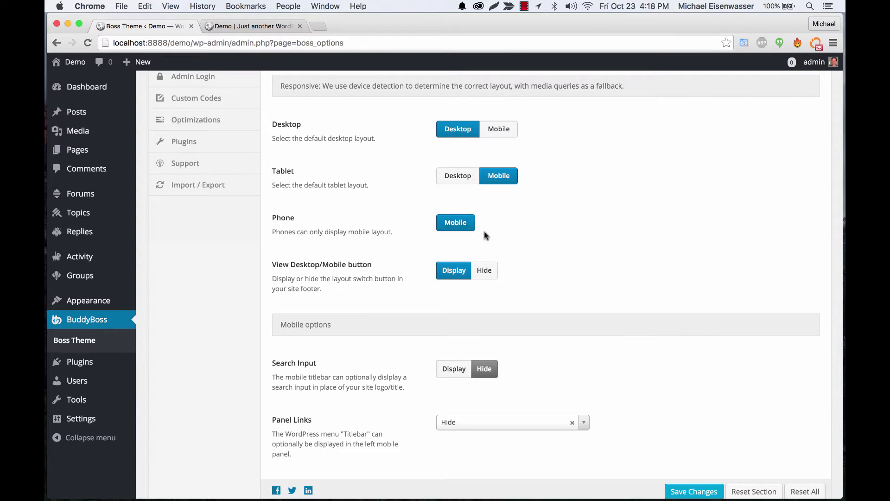
# Open the BuddyPanel options and return the live site to desktop, collapsing and expanding the panel
pyautogui.scroll(5, 371, 204)
pyautogui.click(226, 165)
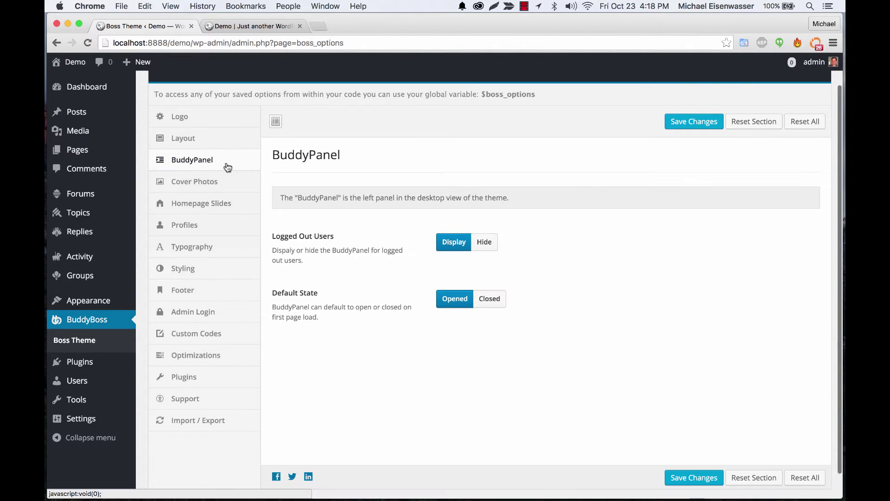
pyautogui.click(253, 26)
pyautogui.click(429, 69)
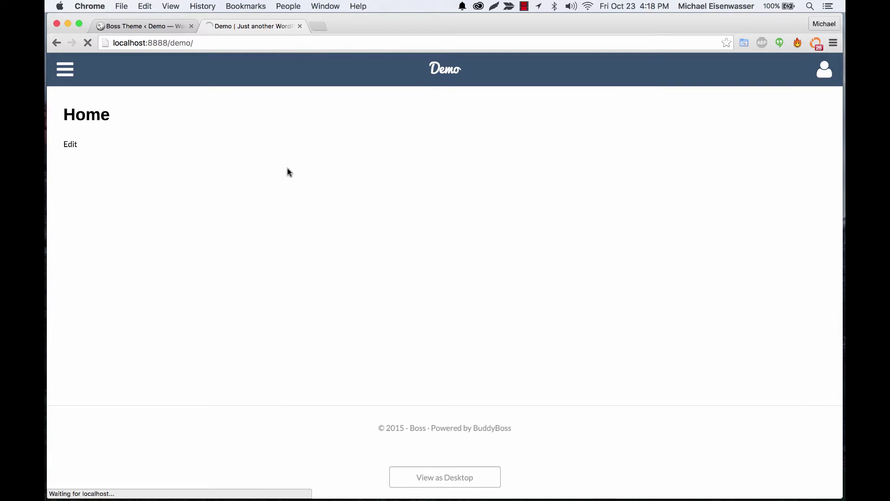
pyautogui.click(465, 483)
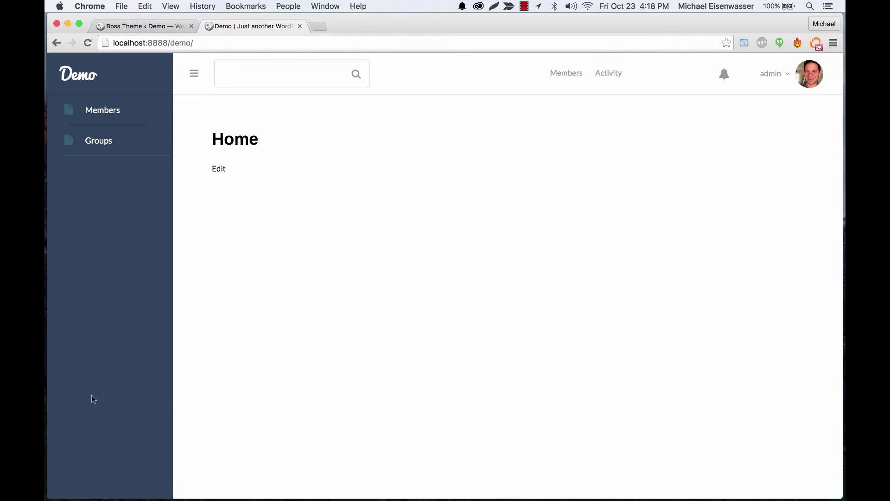
pyautogui.click(159, 29)
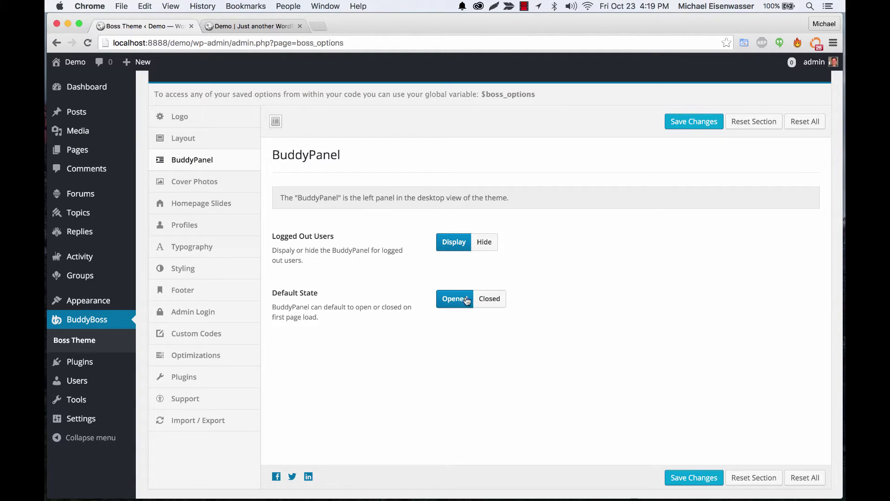
pyautogui.click(236, 23)
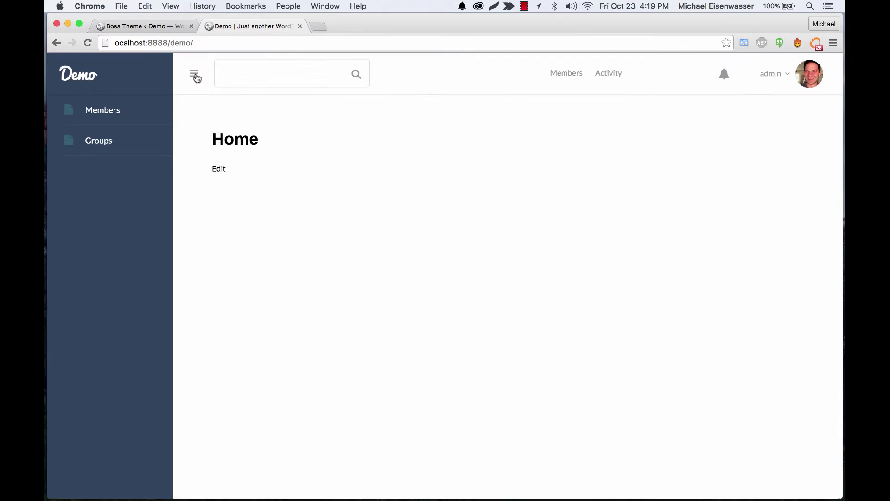
pyautogui.click(196, 78)
pyautogui.click(104, 73)
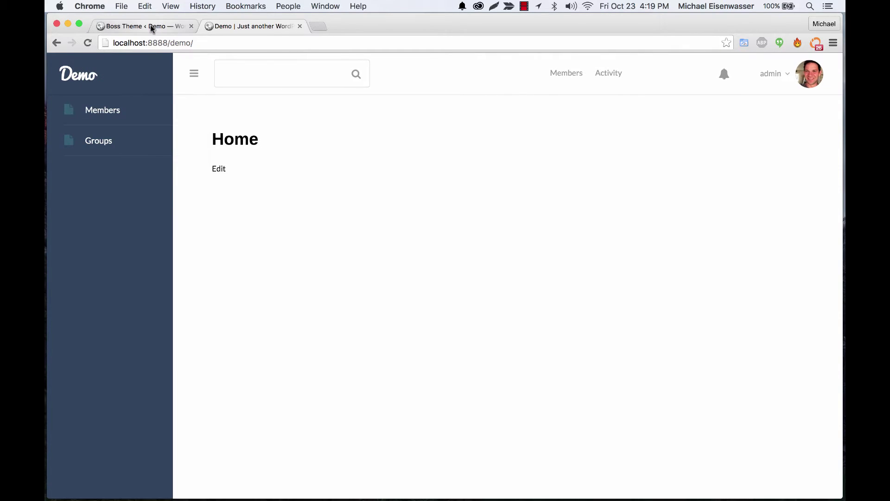
pyautogui.click(152, 28)
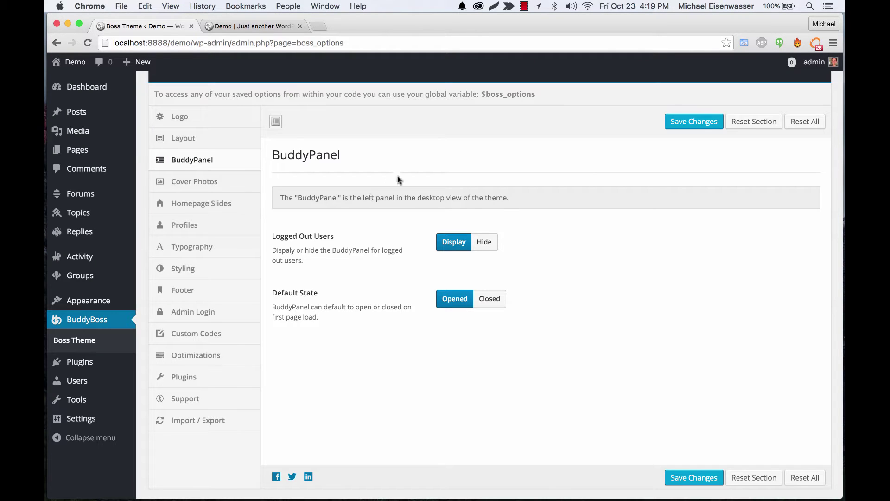
# Hide the BuddyPanel for logged-out users, save, and reload the logged-out site window
pyautogui.click(484, 241)
pyautogui.click(683, 122)
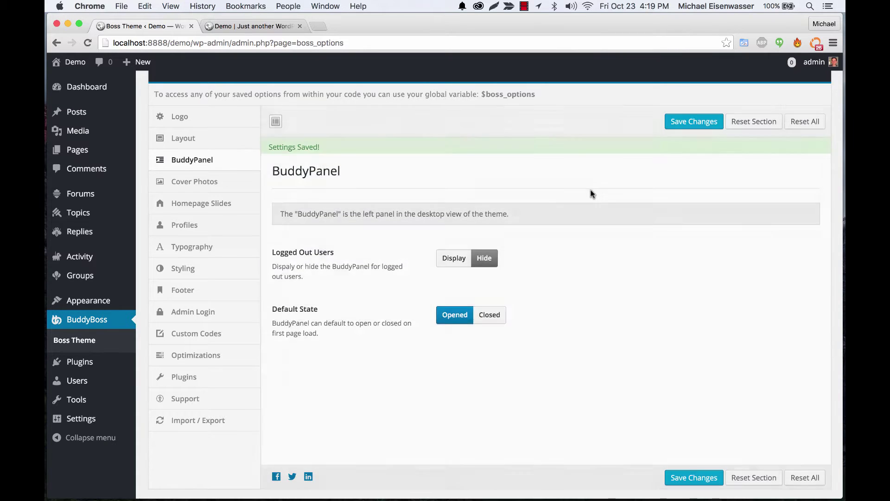
pyautogui.hotkey('ctrl', 'Up')
pyautogui.click(357, 169)
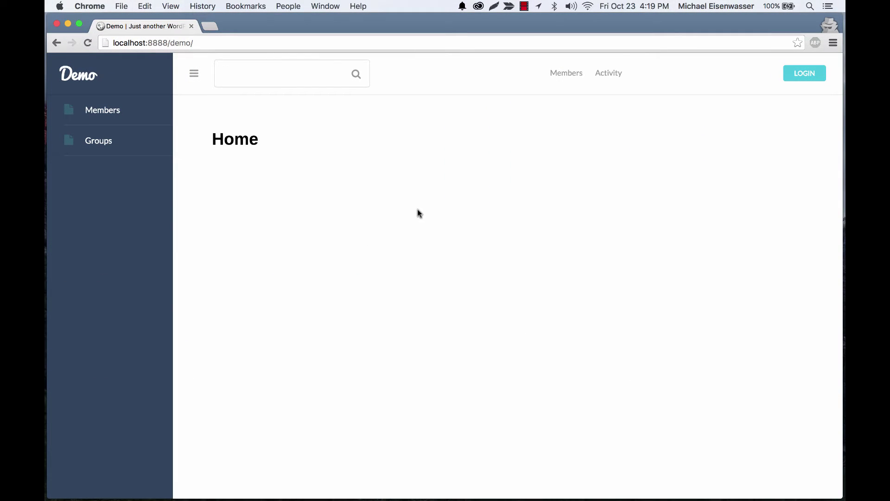
pyautogui.press('super+r')
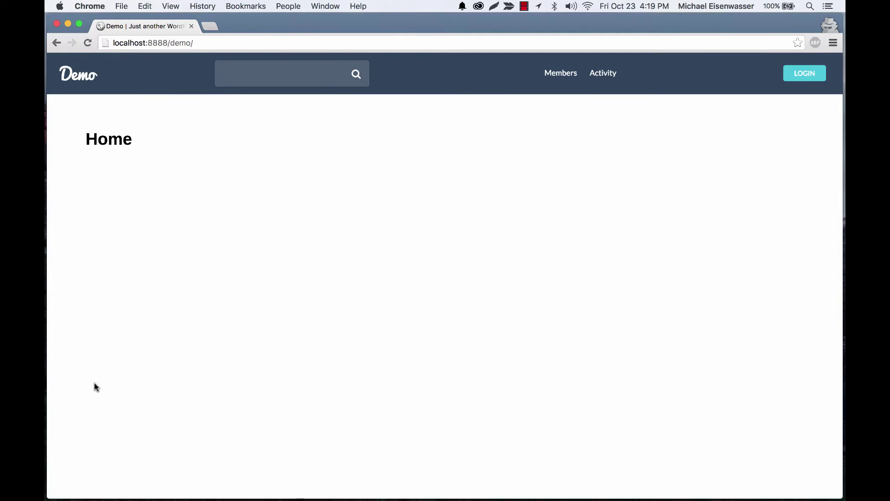
# Set Logged Out Users back to Display and save the BuddyPanel settings
pyautogui.hotkey('ctrl', 'Up')
pyautogui.click(350, 188)
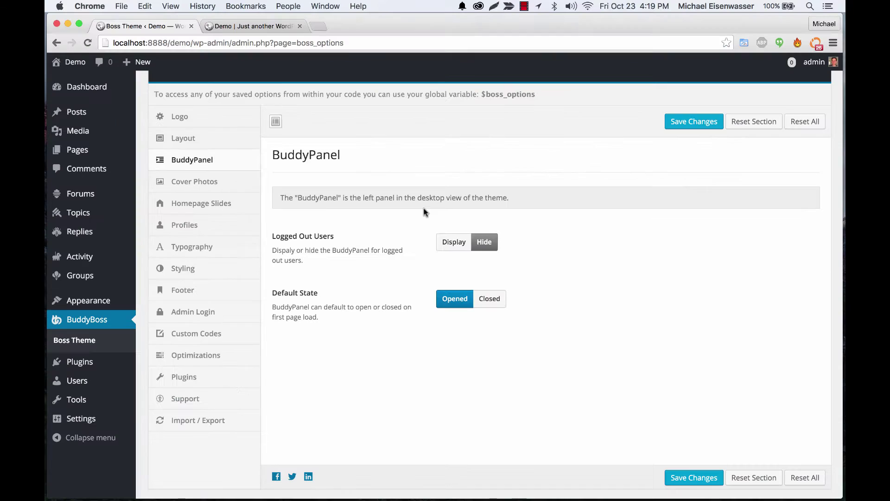
pyautogui.click(448, 241)
pyautogui.click(689, 122)
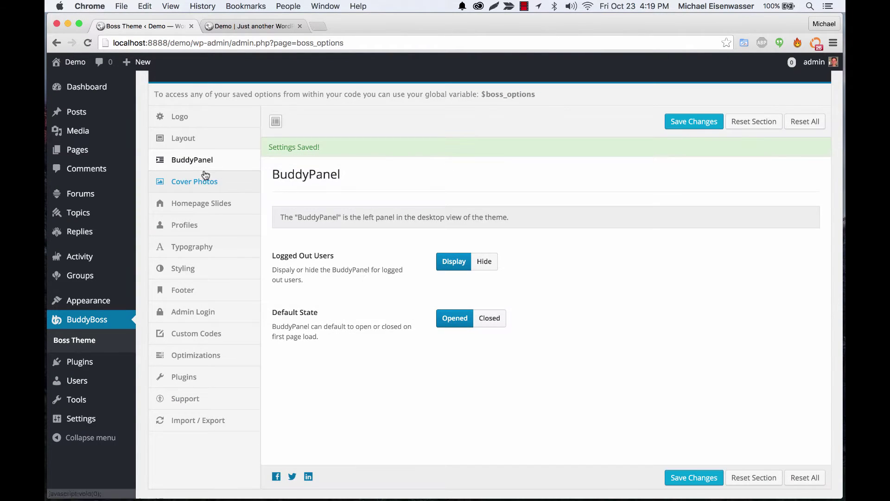
# Open the Cover Photos options and view the admin's profile page on the site
pyautogui.click(200, 181)
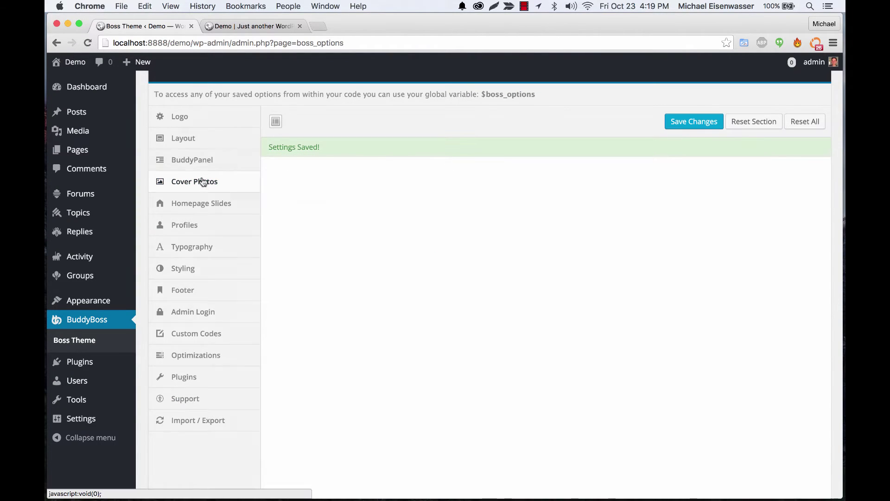
pyautogui.scroll(-2, 396, 258)
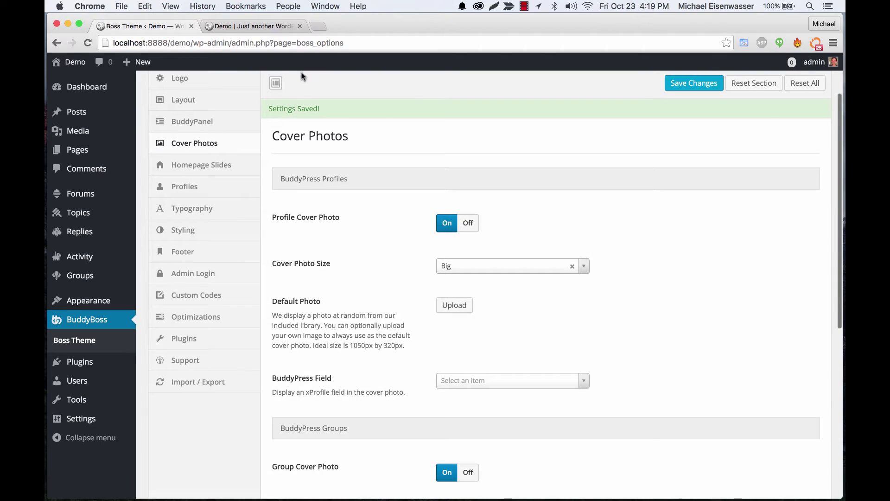
pyautogui.click(250, 26)
pyautogui.moveTo(784, 75)
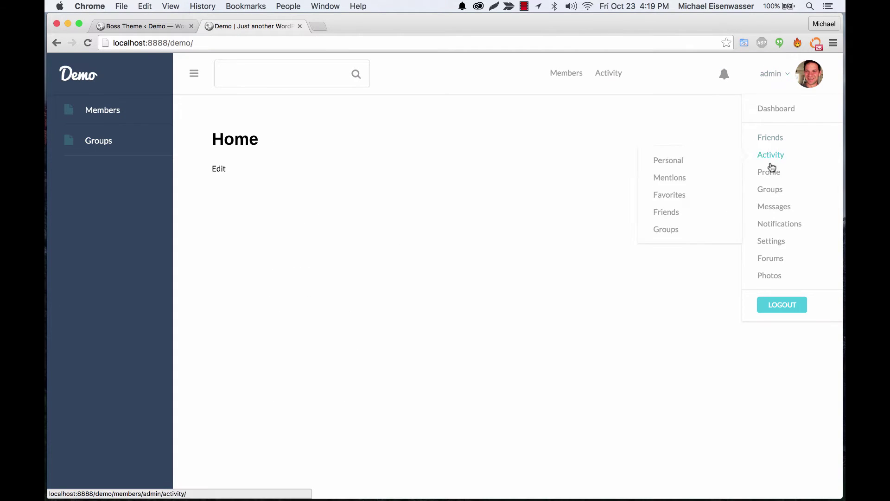
pyautogui.moveTo(771, 172)
pyautogui.click(672, 177)
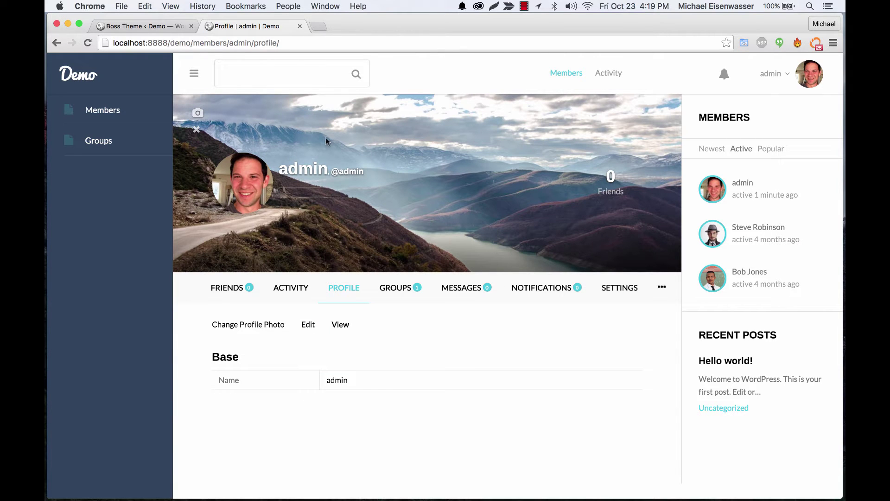
pyautogui.click(150, 23)
# Change Profile Cover Photo Size from Big to Small and check the profile page
pyautogui.scroll(-2, 394, 208)
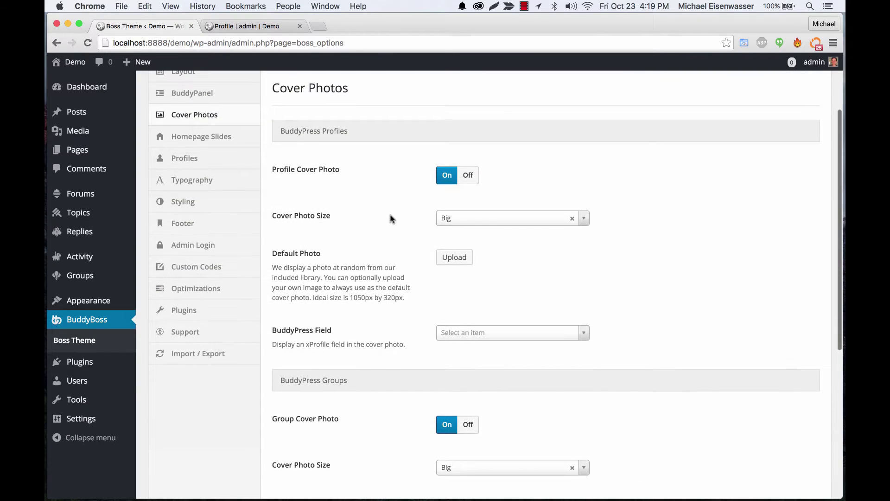
pyautogui.click(468, 177)
pyautogui.click(446, 194)
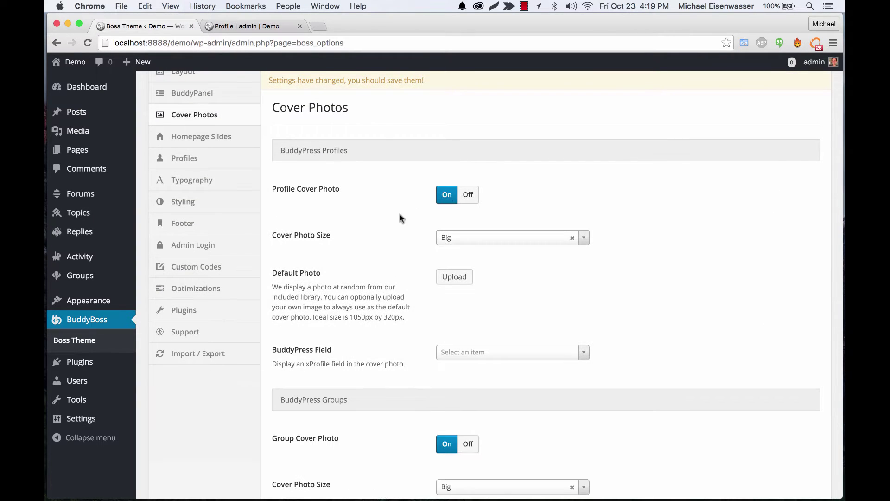
pyautogui.scroll(-2, 400, 217)
pyautogui.scroll(-1, 399, 223)
pyautogui.click(495, 186)
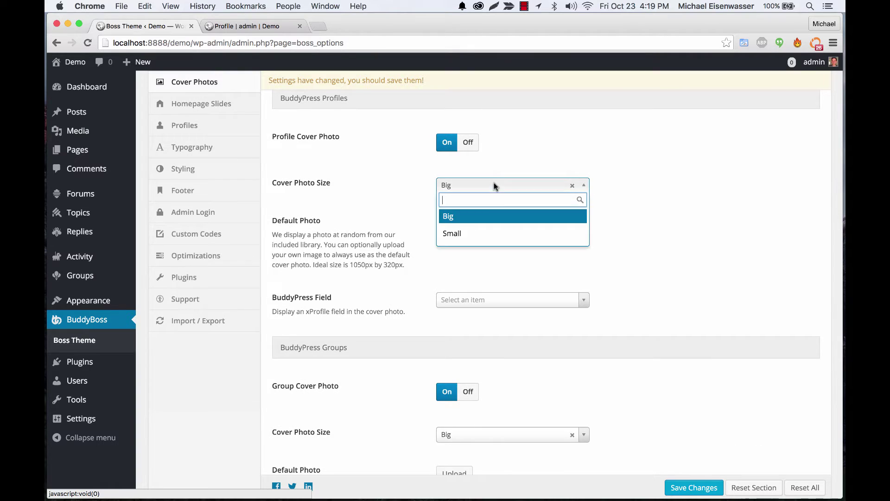
pyautogui.click(478, 232)
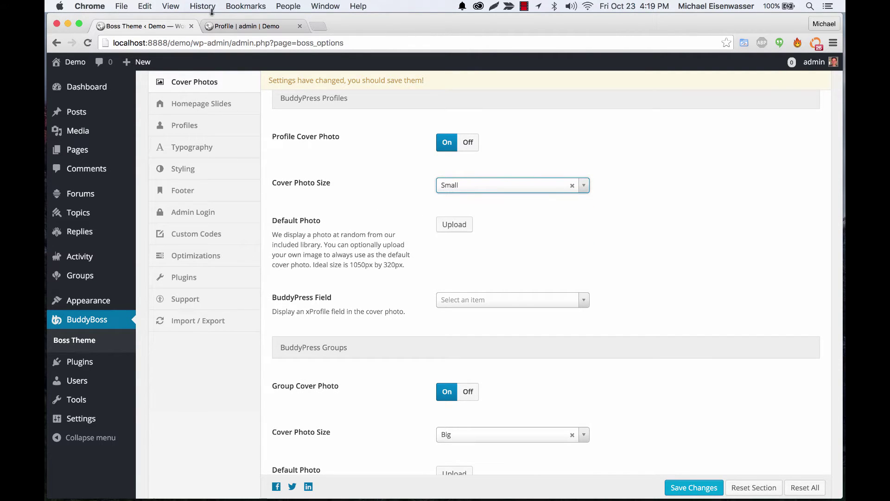
pyautogui.click(228, 24)
pyautogui.click(139, 26)
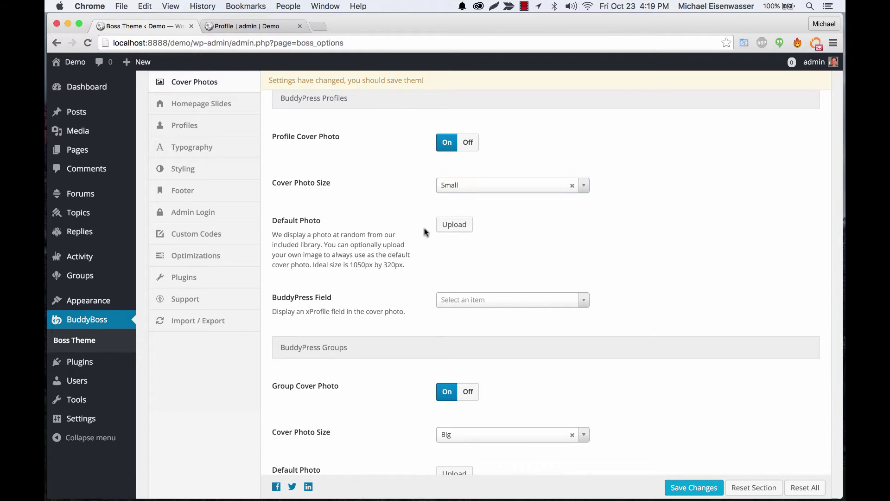
# Review the cover profile-field list and remaining Cover Photos settings without changing them
pyautogui.scroll(-1, 424, 226)
pyautogui.click(463, 284)
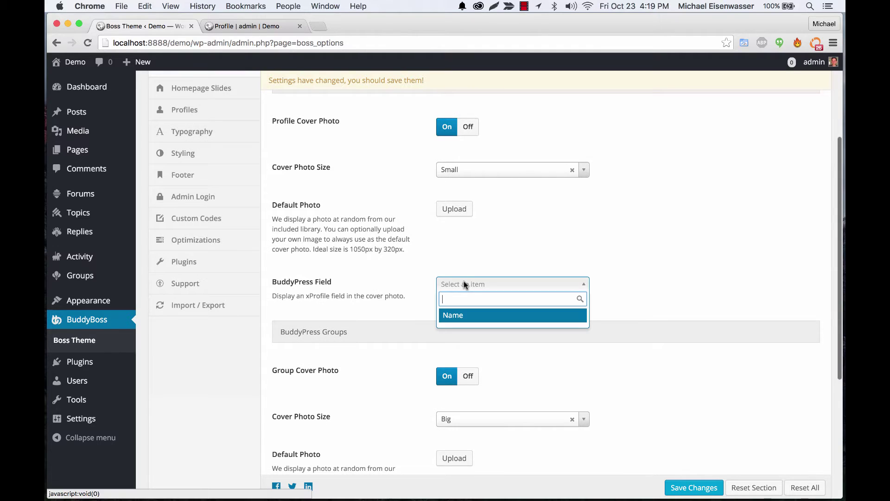
pyautogui.click(414, 284)
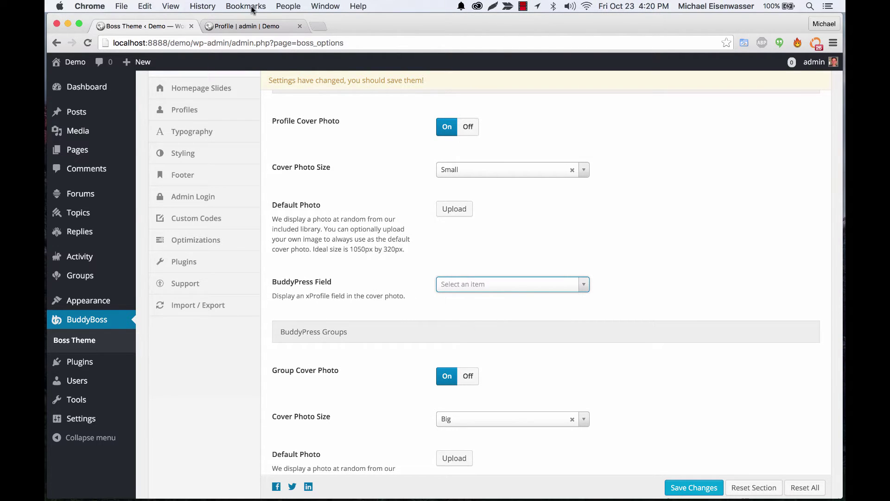
pyautogui.click(250, 26)
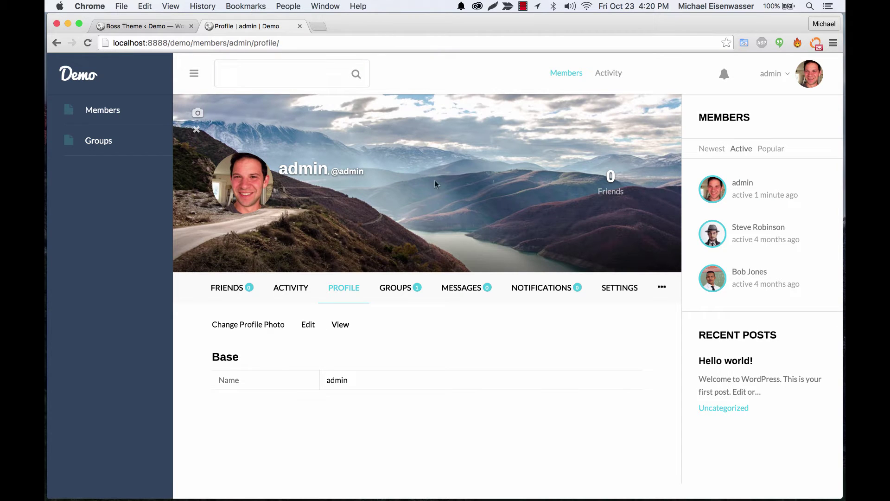
pyautogui.click(158, 30)
pyautogui.scroll(-5, 424, 241)
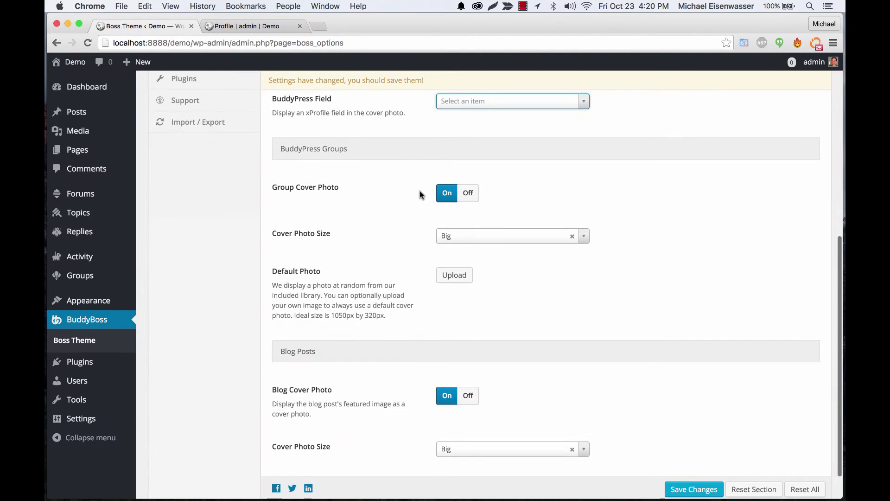
pyautogui.scroll(-2, 414, 234)
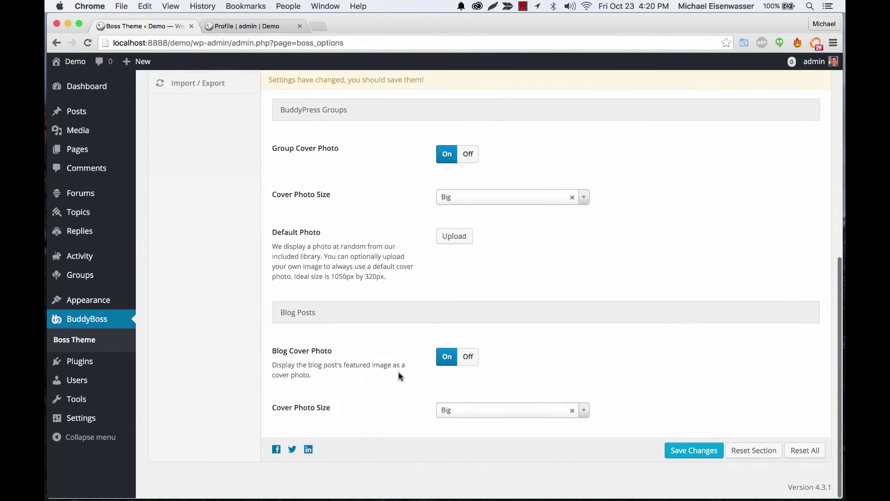
pyautogui.scroll(3, 417, 237)
pyautogui.scroll(5, 419, 238)
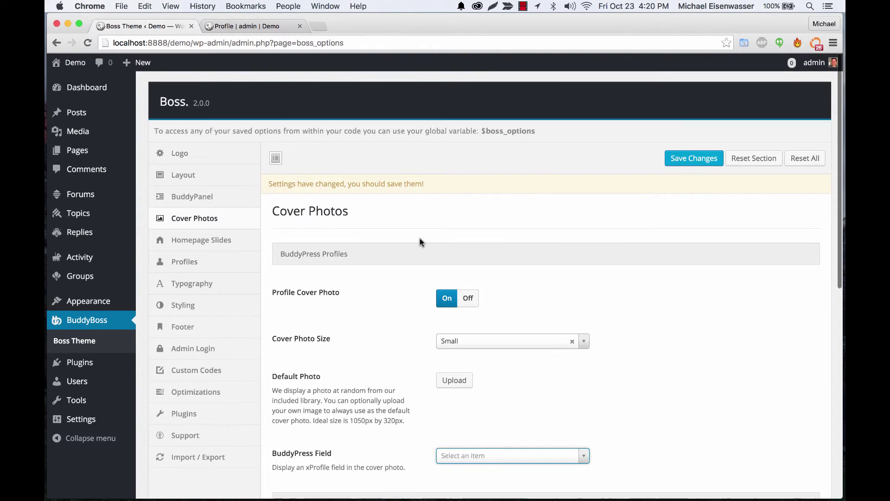
# Turn the Adminbar on in the Profiles settings, save, and check the live profile page
pyautogui.click(243, 238)
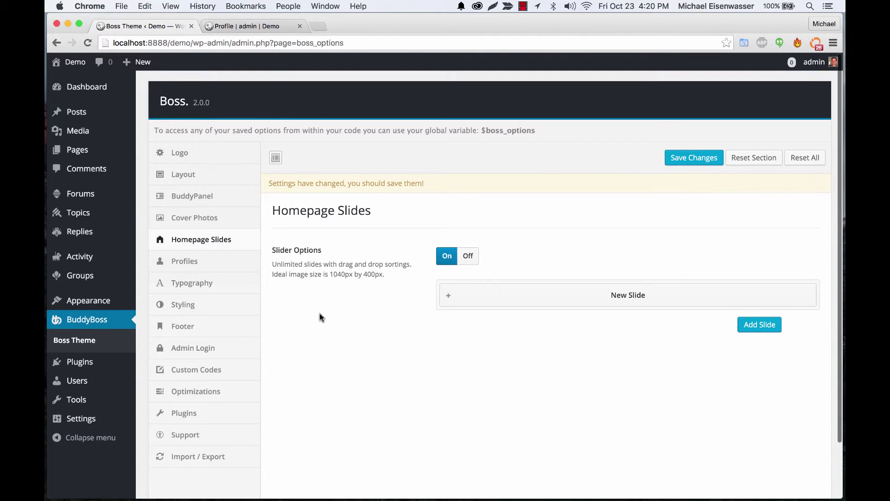
pyautogui.scroll(-1, 319, 316)
pyautogui.click(209, 242)
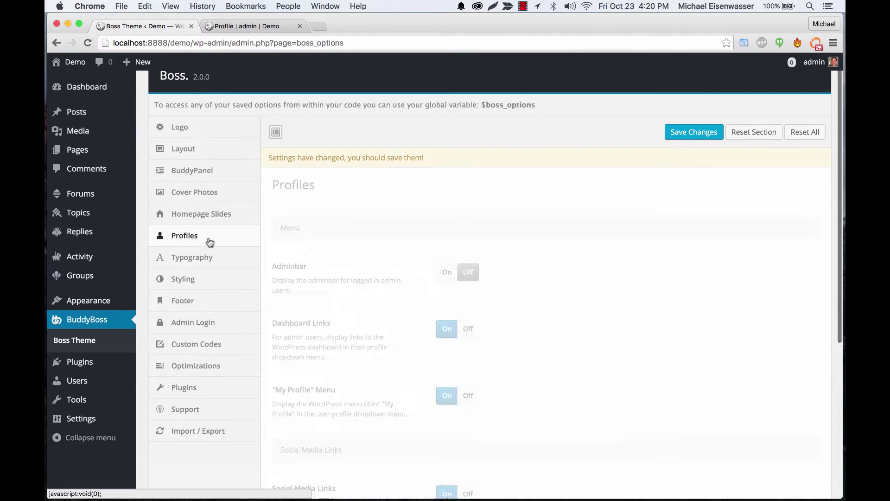
pyautogui.scroll(-3, 411, 296)
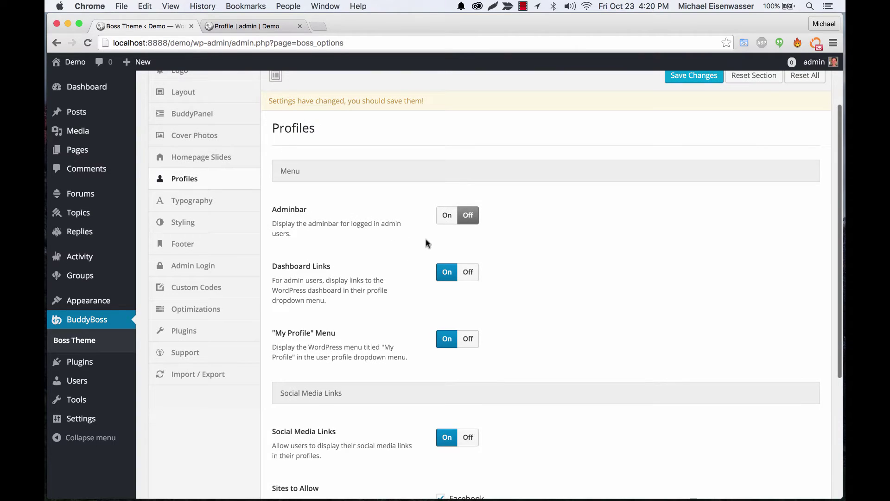
pyautogui.click(446, 215)
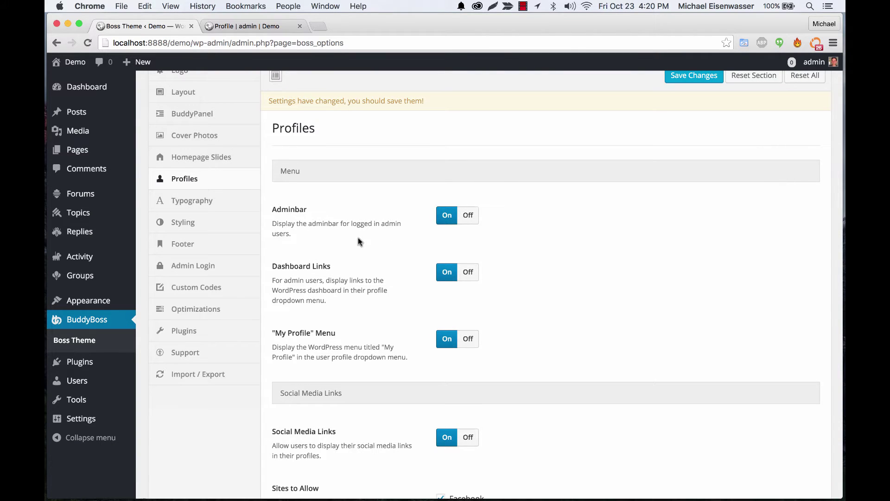
pyautogui.click(672, 77)
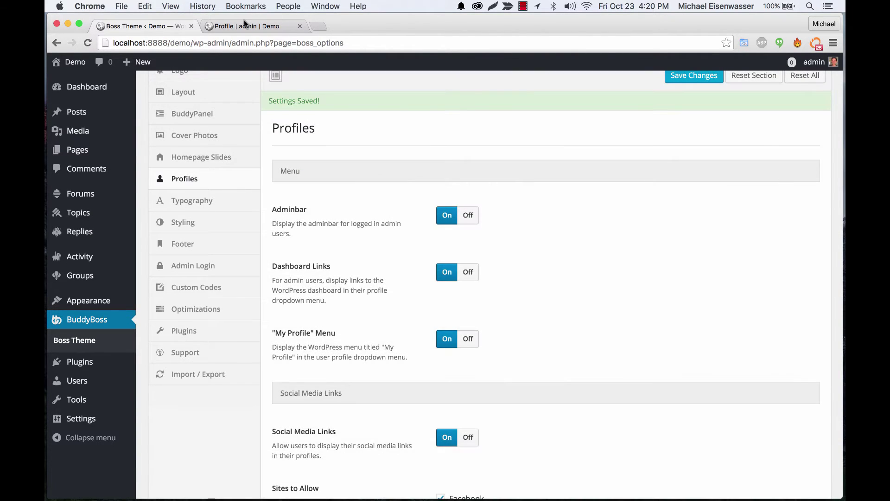
pyautogui.click(245, 24)
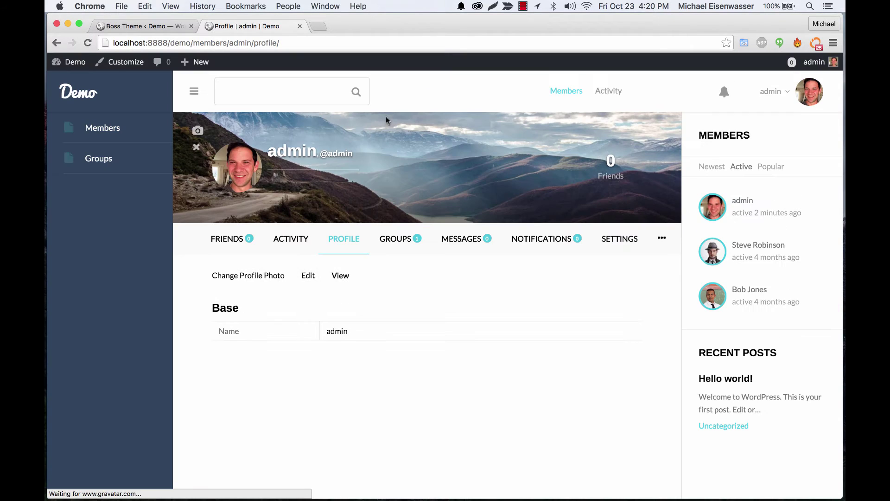
pyautogui.click(118, 25)
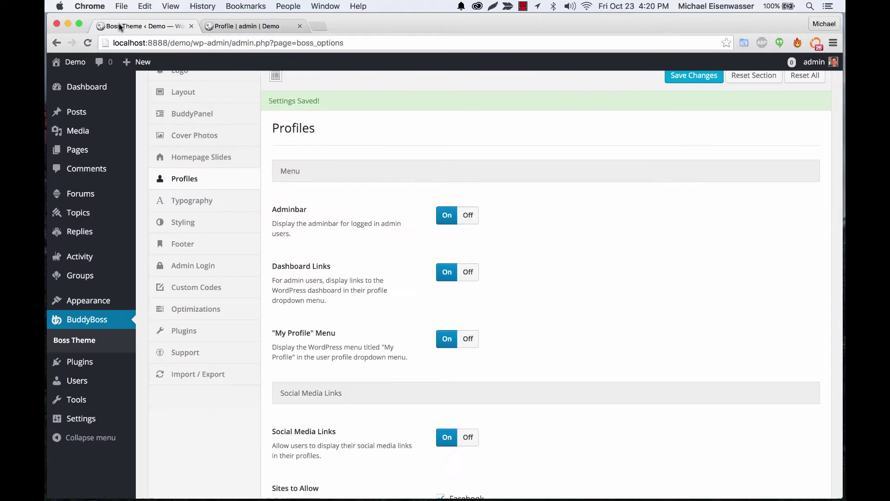
pyautogui.scroll(-2, 344, 254)
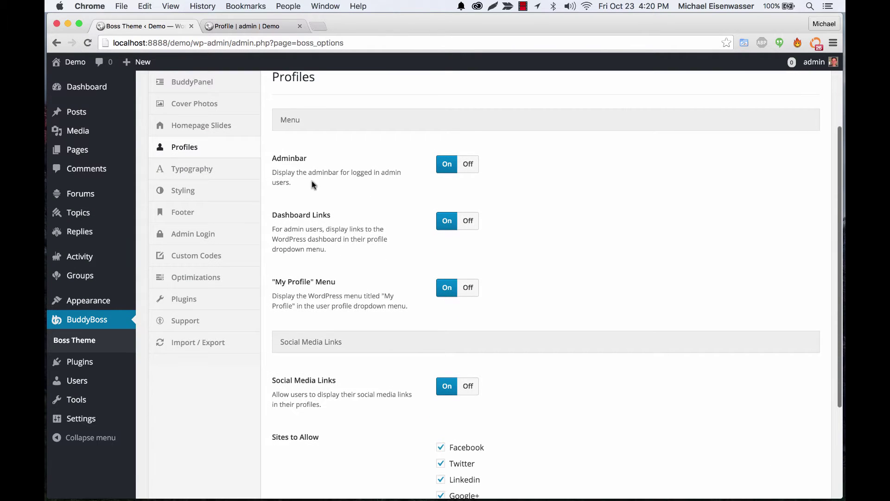
pyautogui.click(243, 26)
# Return to the Boss theme options and scroll down the settings
pyautogui.moveTo(784, 95)
pyautogui.moveTo(788, 218)
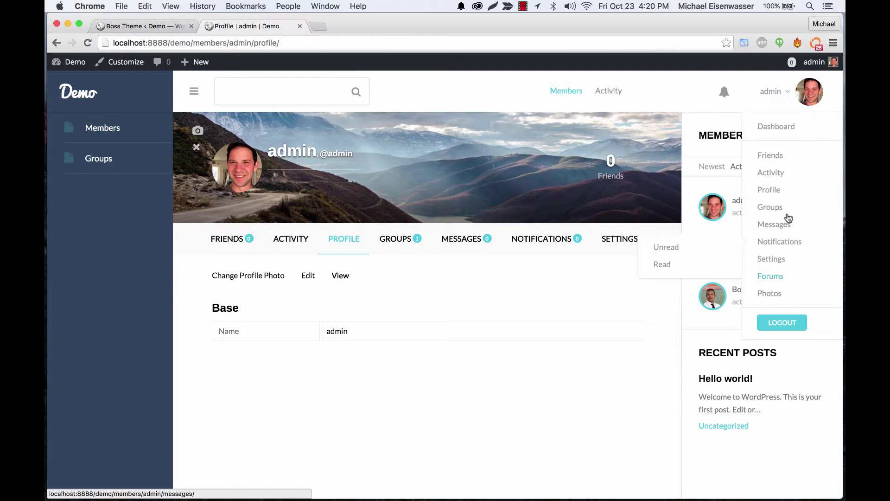
pyautogui.click(172, 28)
pyautogui.scroll(-5, 386, 229)
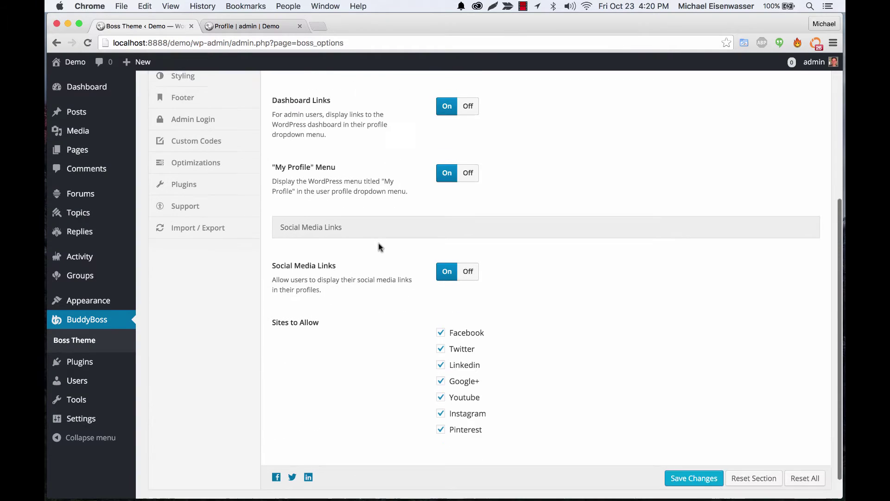
pyautogui.scroll(-2, 378, 243)
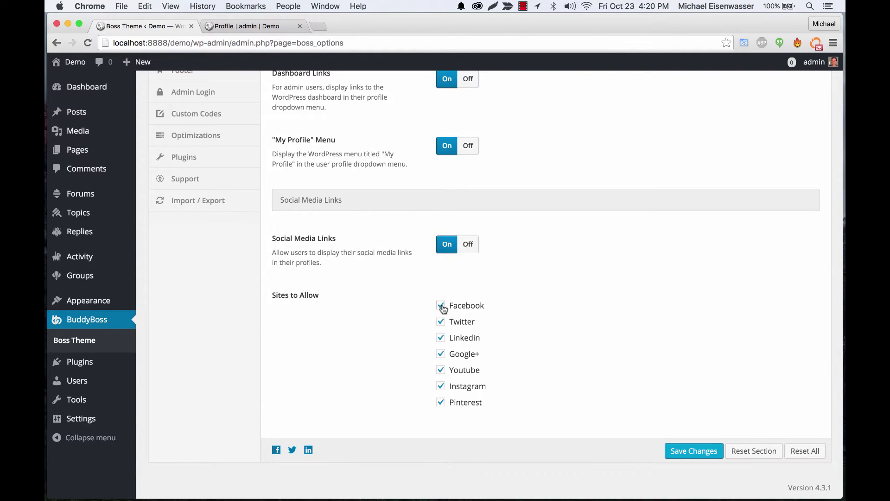
# Open the Base profile group edit form and scroll through its social link fields
pyautogui.click(288, 20)
pyautogui.moveTo(808, 91)
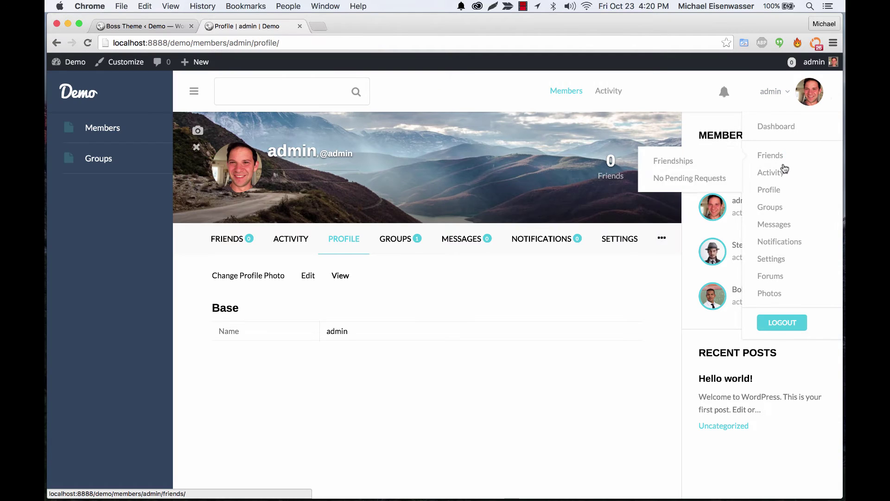
pyautogui.moveTo(776, 190)
pyautogui.click(660, 213)
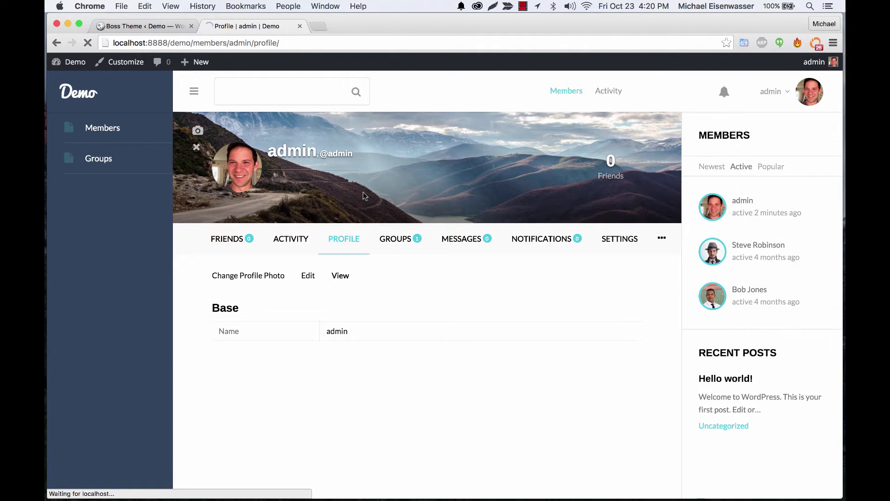
pyautogui.scroll(-6, 389, 278)
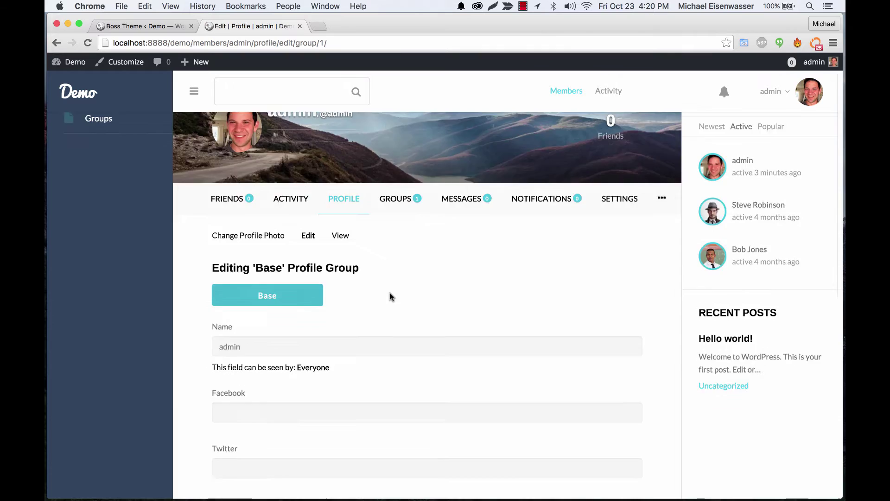
pyautogui.scroll(-4, 302, 236)
pyautogui.scroll(10, 302, 237)
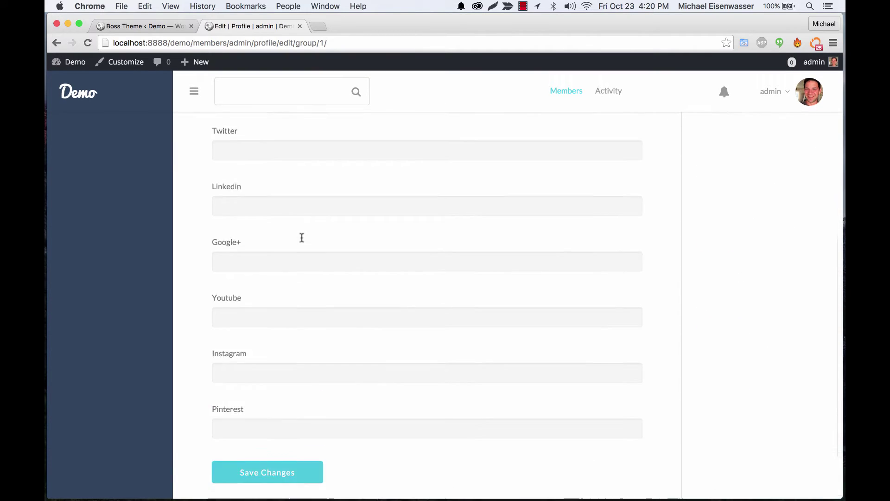
pyautogui.click(158, 28)
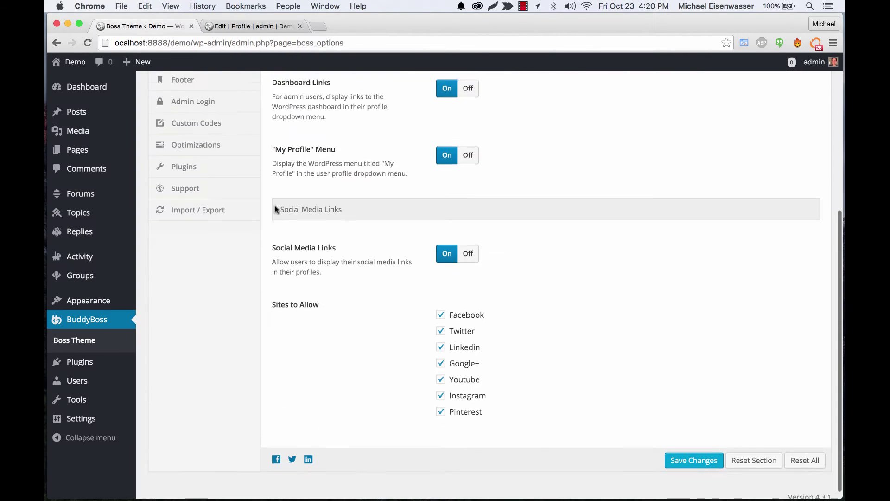
pyautogui.scroll(3, 274, 205)
# Open Typography and browse the Site Title font list, leaving it at Pacifico
pyautogui.click(206, 197)
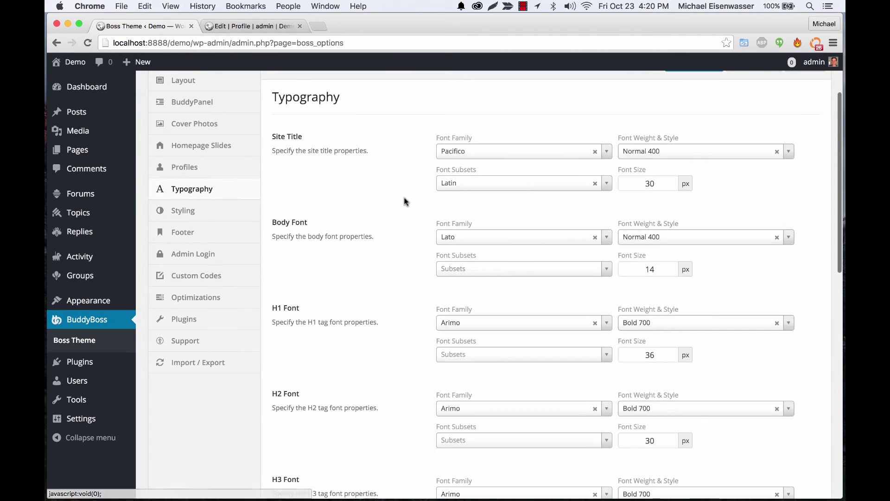
pyautogui.scroll(-2, 410, 203)
pyautogui.scroll(3, 410, 202)
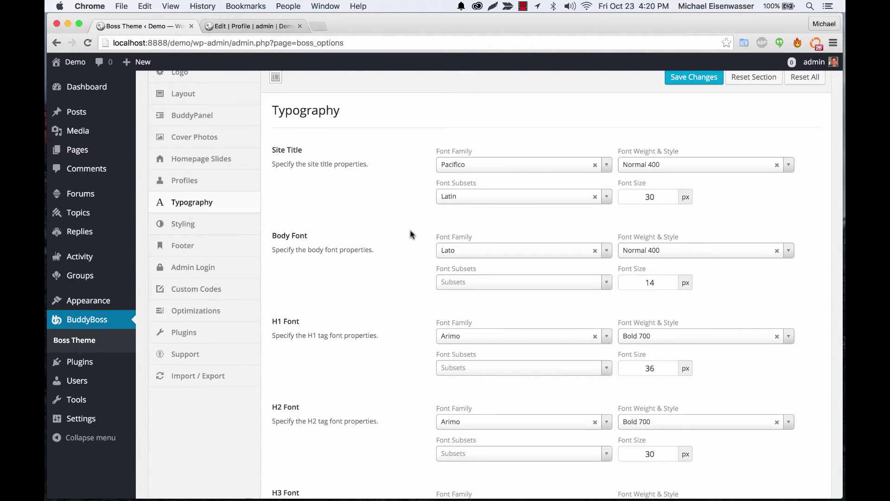
pyautogui.scroll(-2, 410, 234)
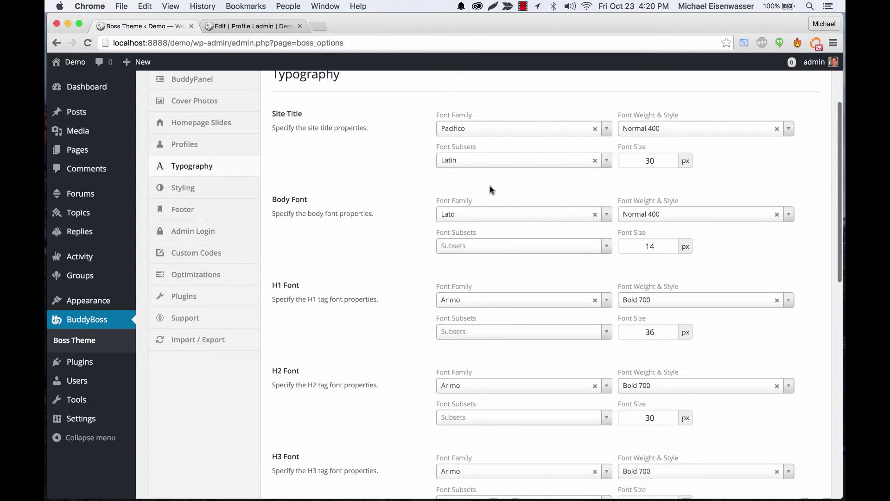
pyautogui.click(459, 126)
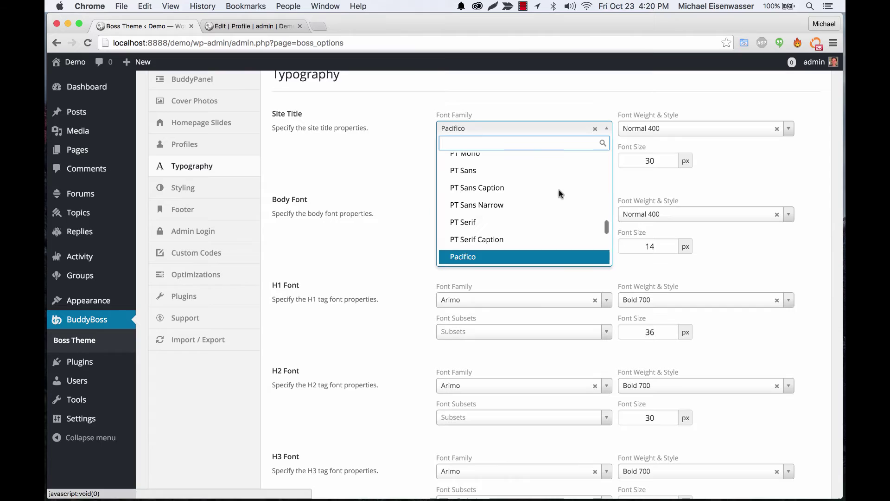
pyautogui.scroll(4, 565, 222)
pyautogui.moveTo(608, 226); pyautogui.dragTo(607, 257)
pyautogui.click(402, 165)
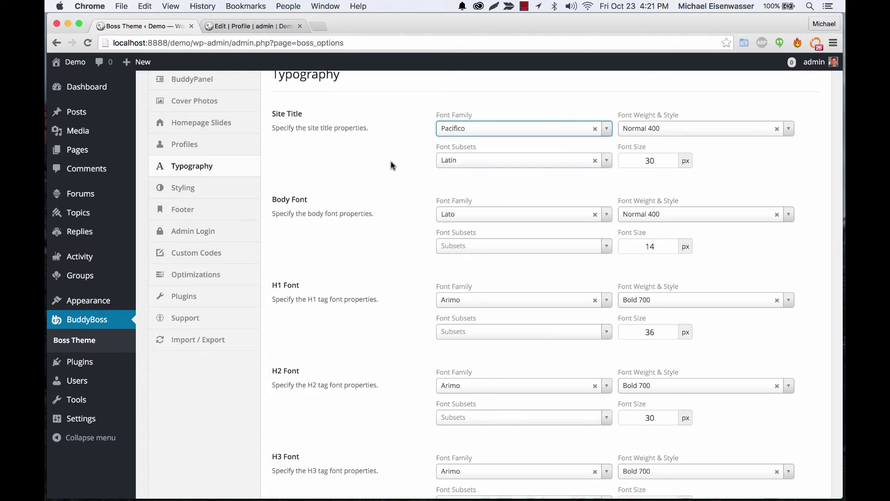
# Open the Styling settings and view the live site's home page
pyautogui.click(229, 188)
pyautogui.scroll(2, 409, 250)
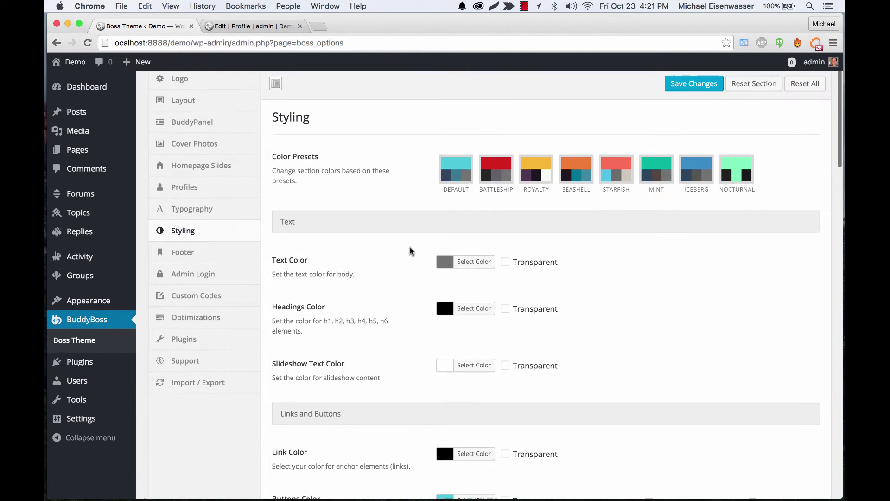
pyautogui.scroll(-15, 408, 174)
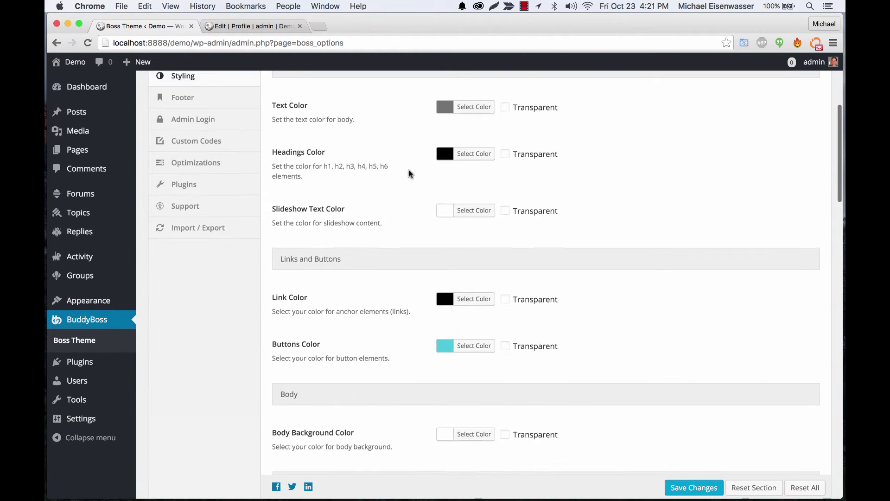
pyautogui.scroll(-5, 408, 174)
pyautogui.scroll(20, 408, 174)
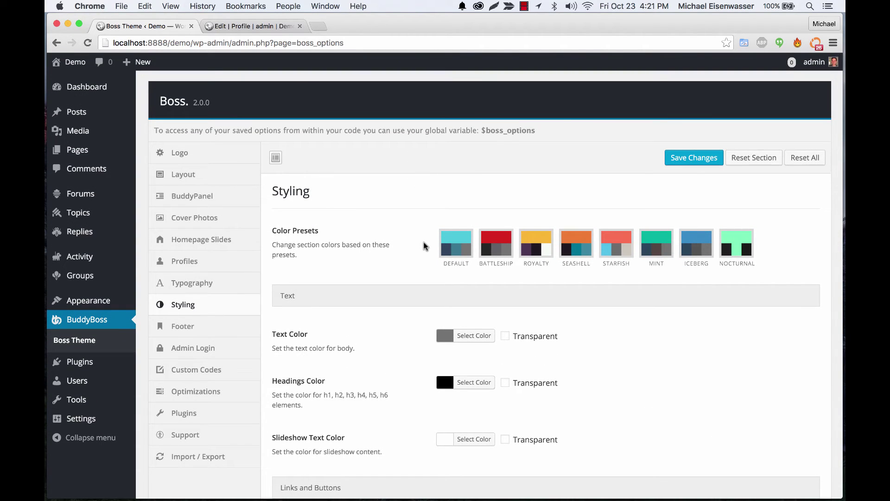
pyautogui.click(254, 32)
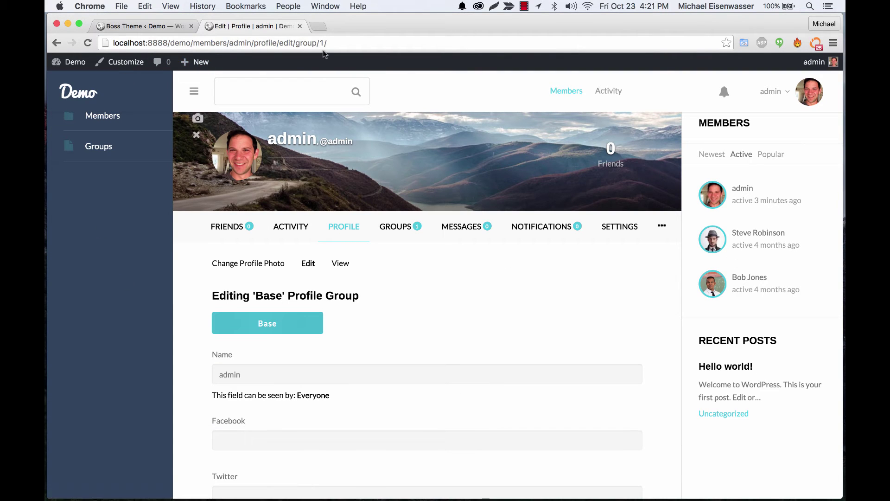
pyautogui.click(83, 83)
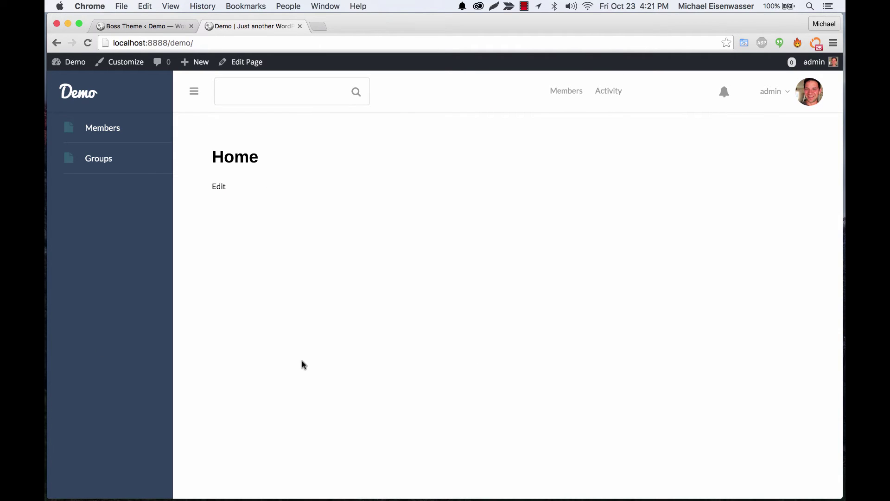
pyautogui.click(157, 25)
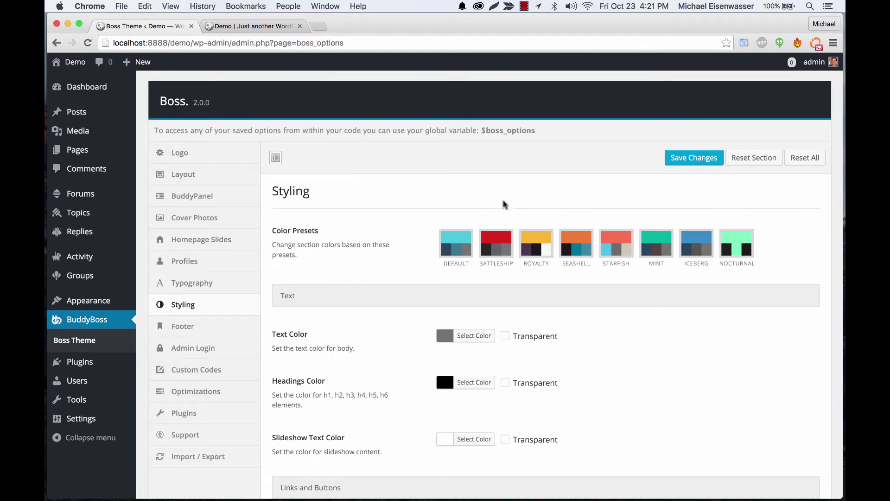
# Apply the red Starfish colour preset and reload the Demo site to see it
pyautogui.click(619, 246)
pyautogui.click(526, 314)
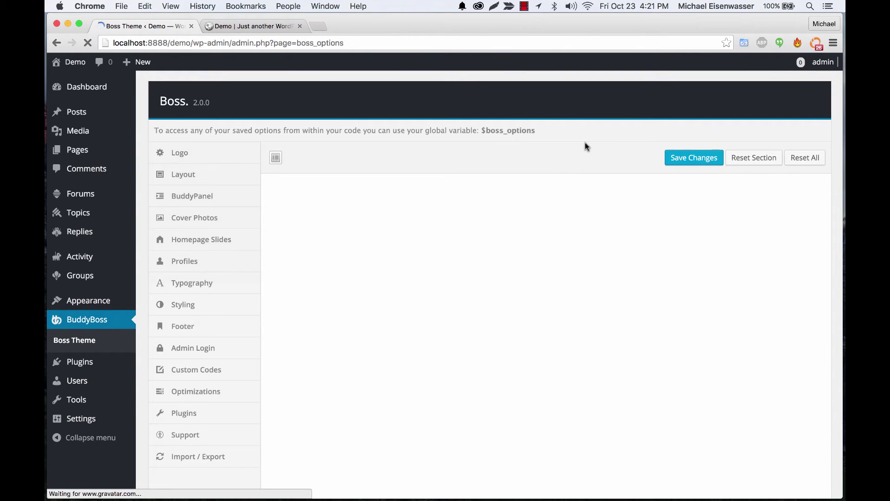
pyautogui.click(253, 26)
pyautogui.press('super+r')
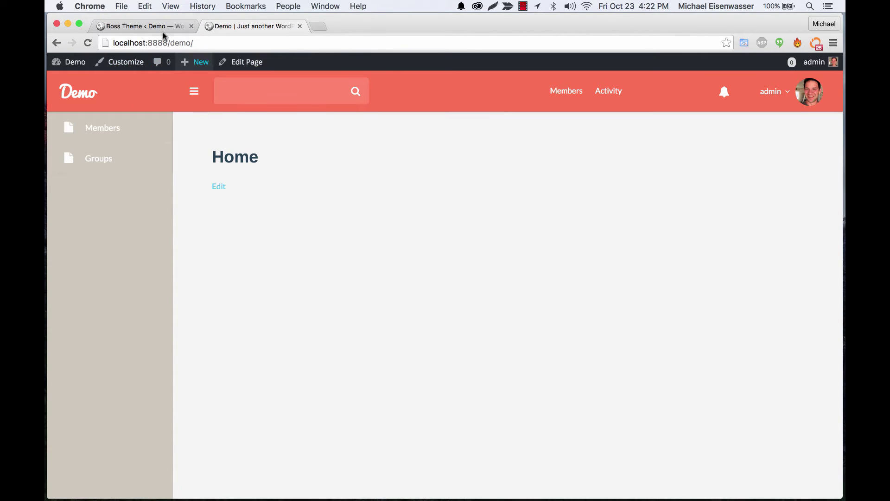
pyautogui.click(143, 26)
# Open the Footer settings and compare the copyright text with the live site's footer
pyautogui.scroll(-4, 383, 221)
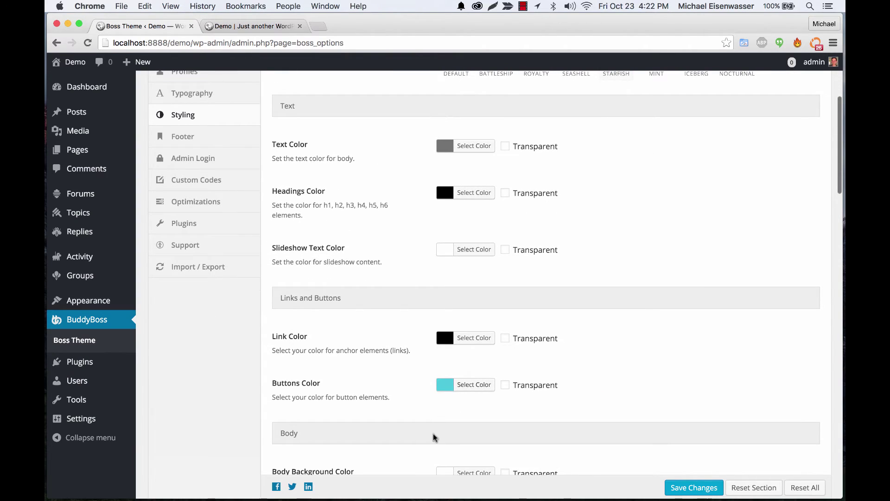
pyautogui.scroll(3, 417, 241)
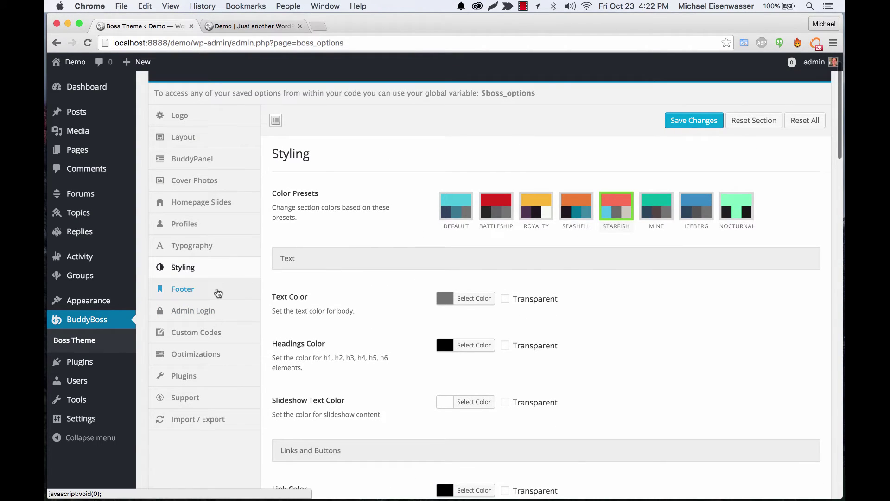
pyautogui.click(218, 291)
pyautogui.scroll(-1, 398, 257)
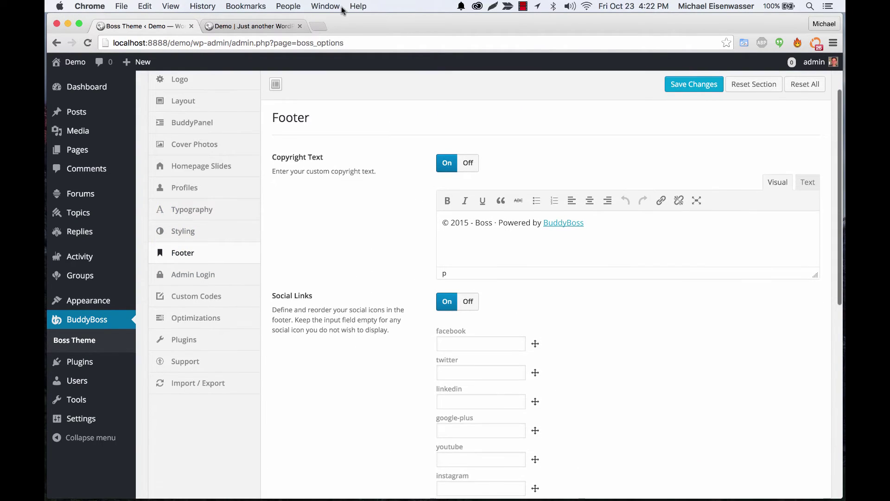
pyautogui.click(278, 26)
pyautogui.scroll(-3, 377, 299)
pyautogui.scroll(1, 378, 300)
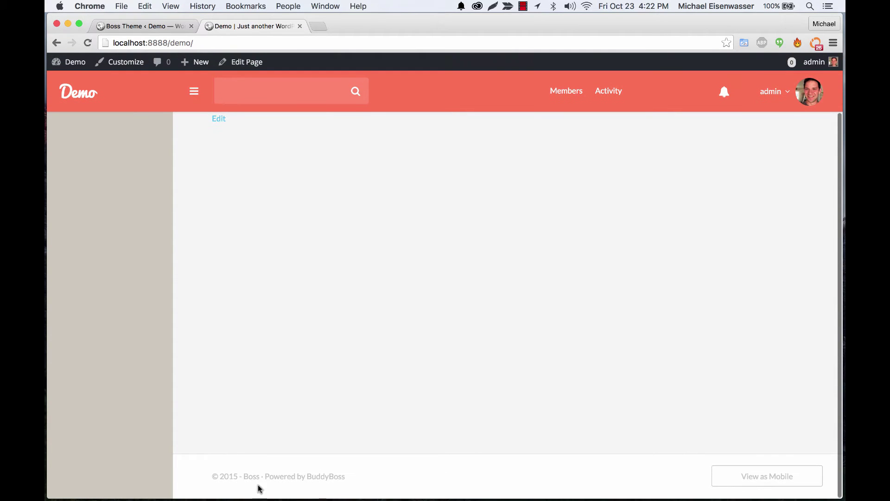
pyautogui.click(170, 28)
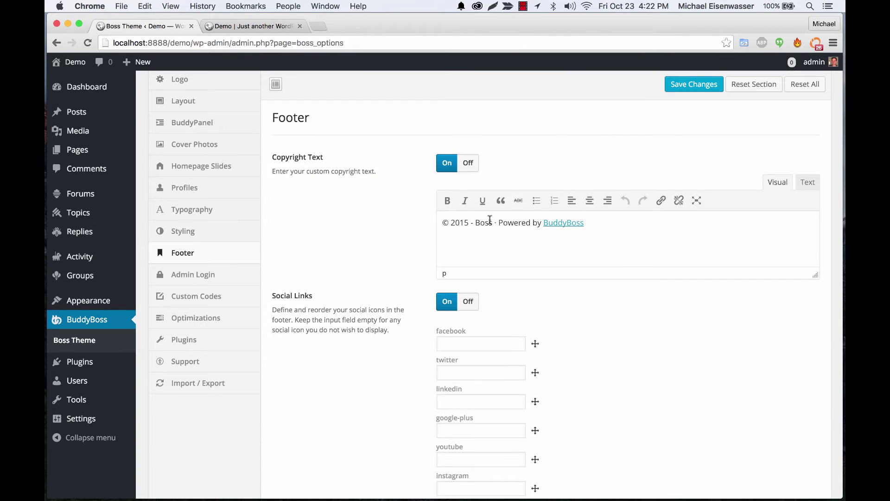
pyautogui.scroll(-5, 477, 264)
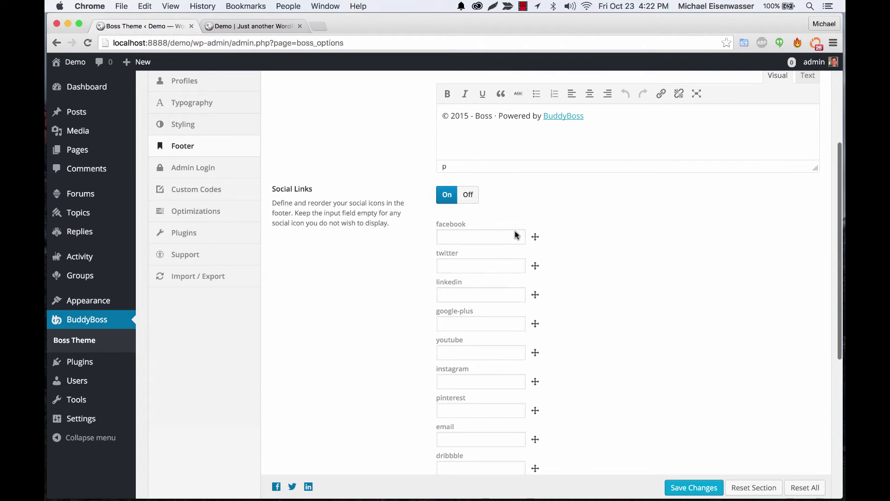
pyautogui.click(474, 233)
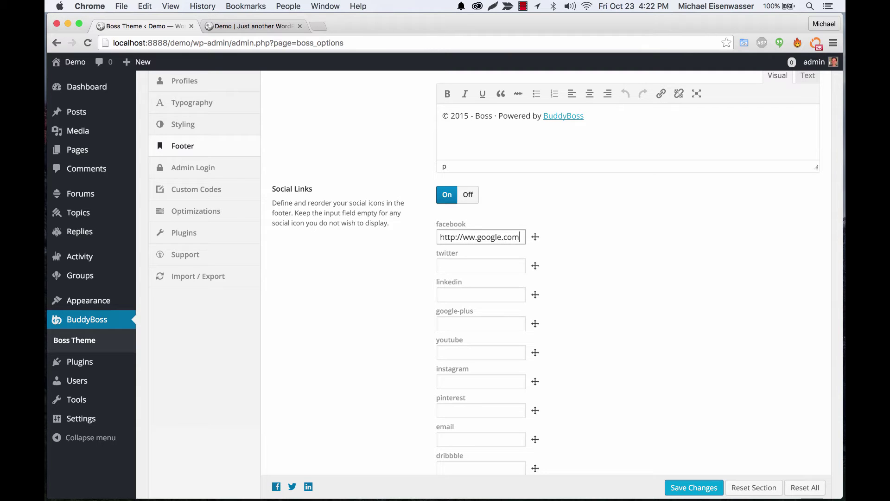
pyautogui.click(363, 262)
pyautogui.click(480, 231)
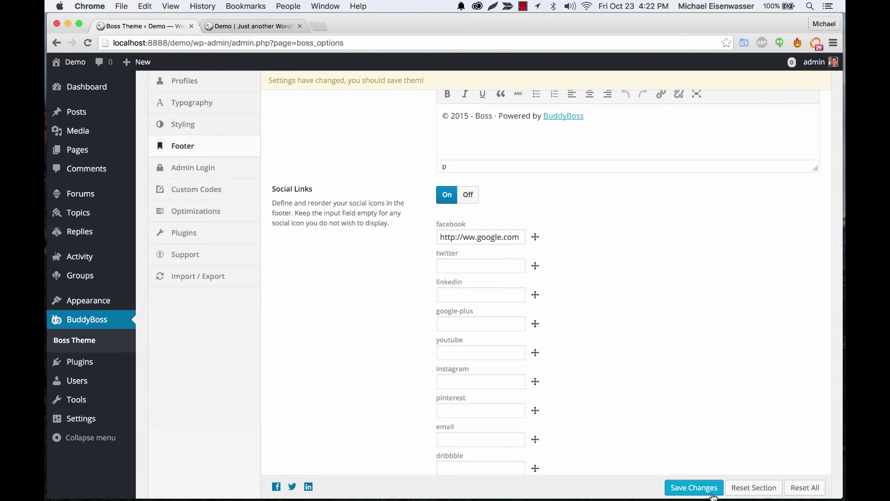
pyautogui.click(698, 487)
# Reload the live Demo site to confirm the facebook icon appears in the footer
pyautogui.scroll(-4, 358, 371)
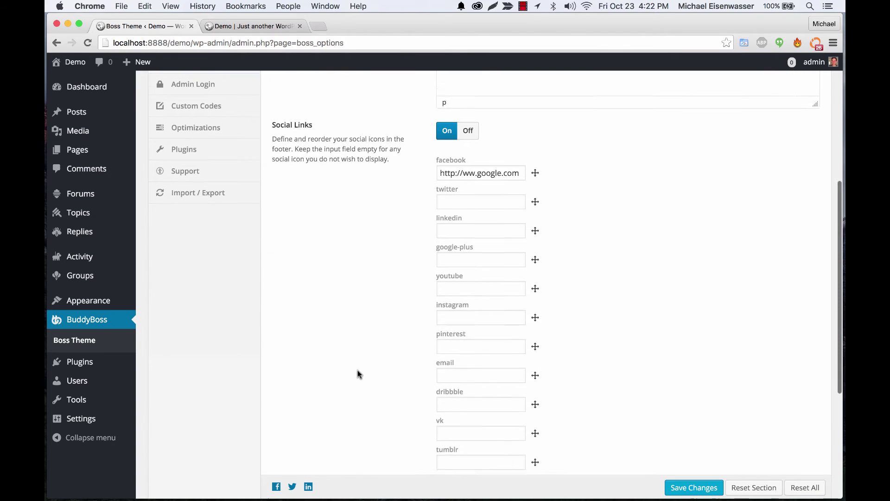
pyautogui.scroll(-5, 468, 403)
pyautogui.scroll(2, 469, 403)
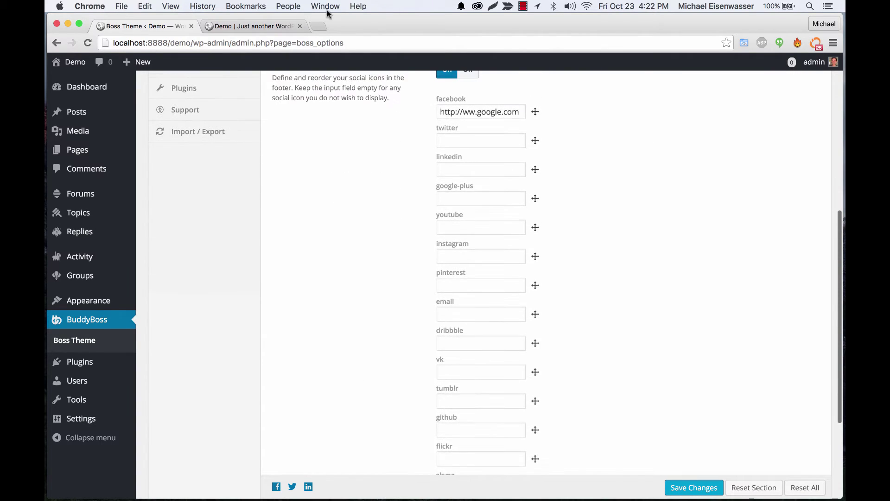
pyautogui.click(273, 26)
pyautogui.press('super+r')
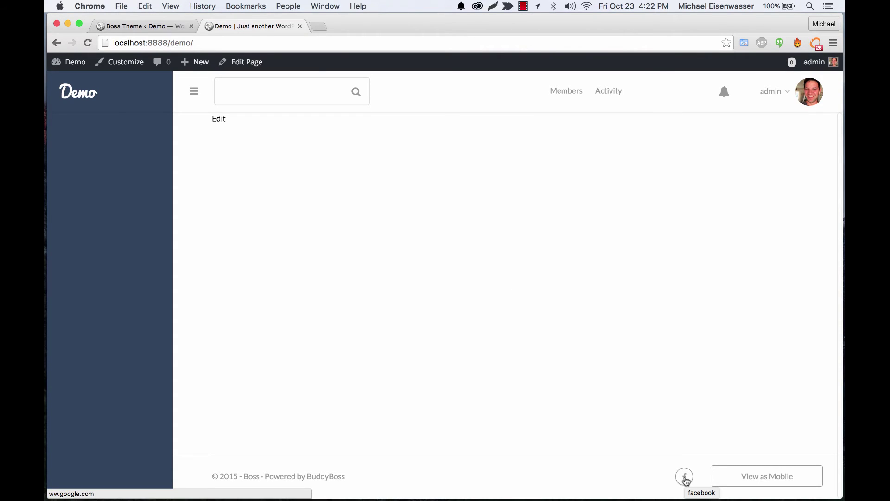
pyautogui.click(148, 26)
pyautogui.scroll(2, 217, 140)
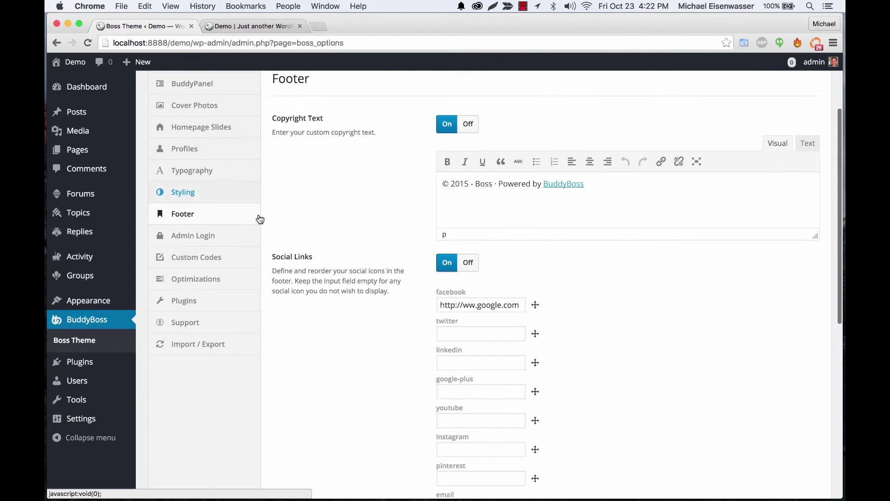
# Switch Custom Login Screen off in Admin Login, save, and view the site's login page
pyautogui.click(224, 239)
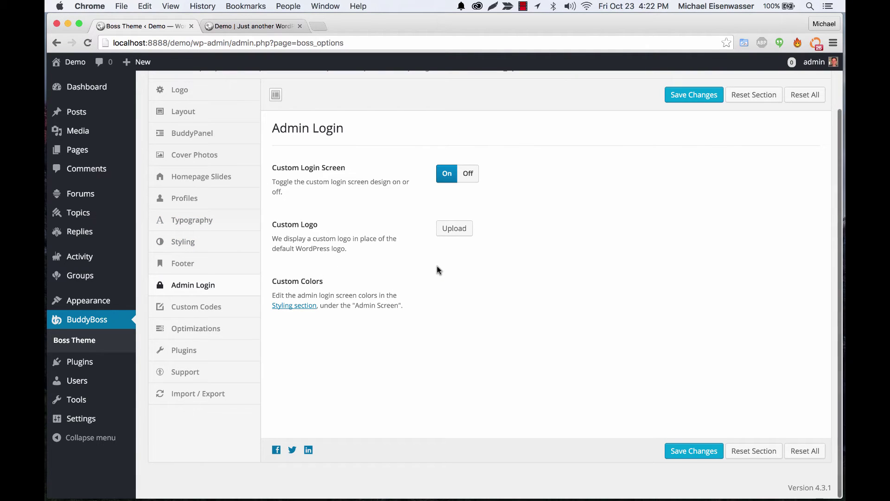
pyautogui.click(467, 175)
pyautogui.click(693, 94)
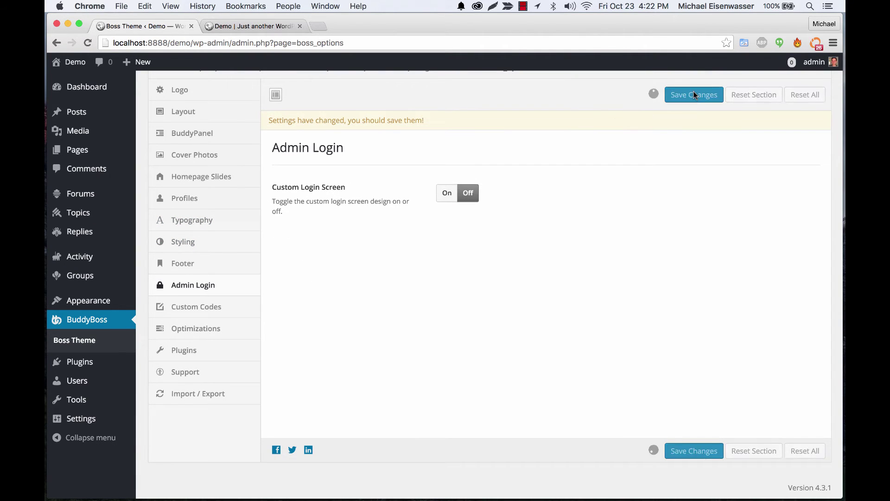
pyautogui.hotkey('ctrl', 'Up')
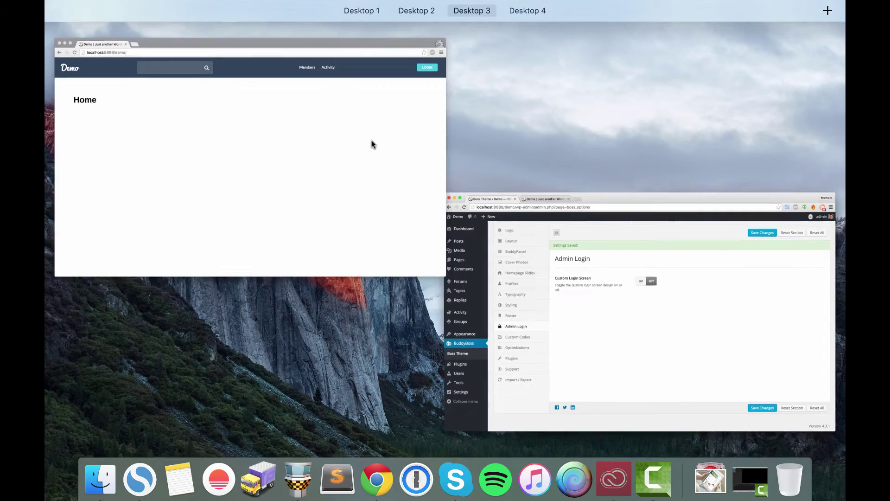
pyautogui.click(372, 140)
pyautogui.click(805, 73)
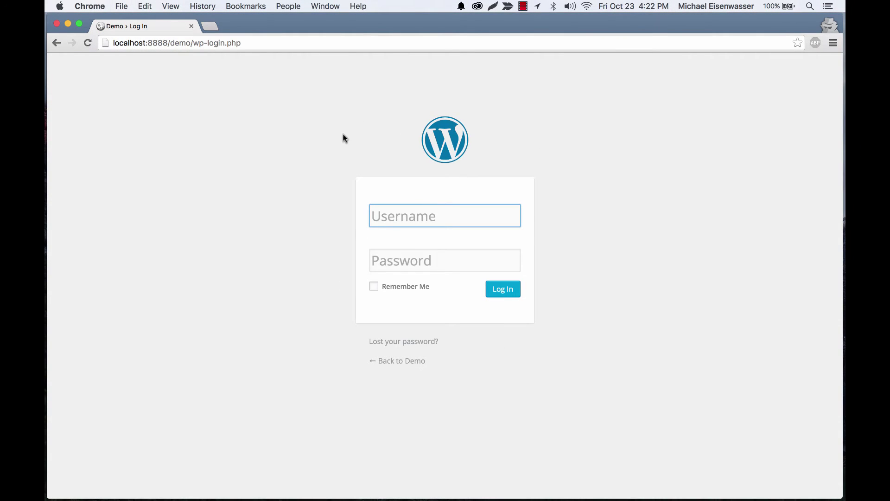
# Turn Custom Login Screen back on, save, and recheck the dark Demo-branded login page
pyautogui.hotkey('ctrl', 'Up')
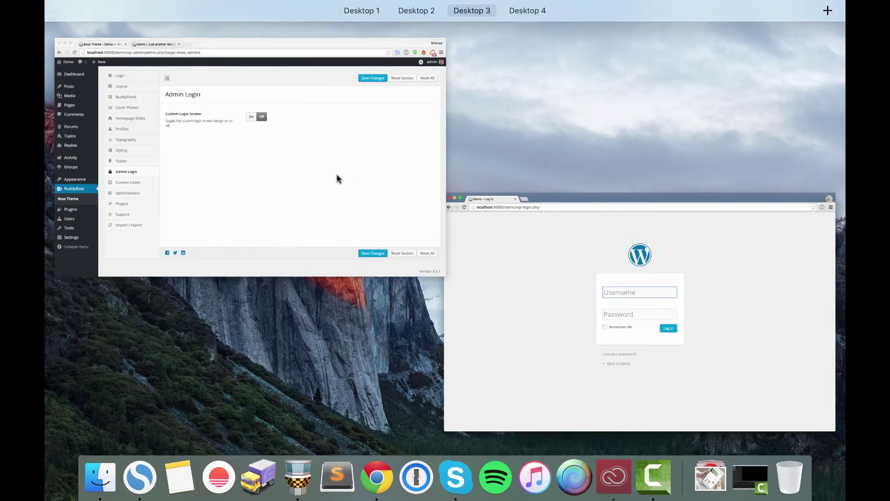
pyautogui.click(336, 175)
pyautogui.click(448, 174)
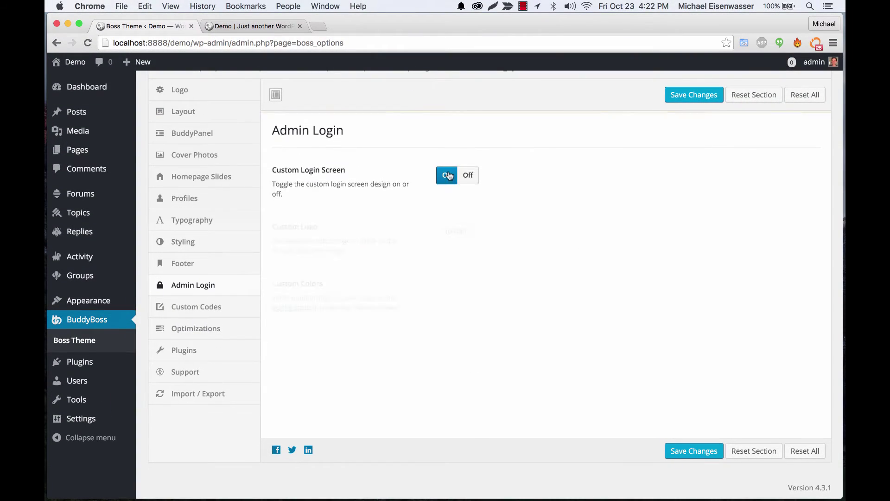
pyautogui.click(693, 95)
pyautogui.hotkey('ctrl', 'Up')
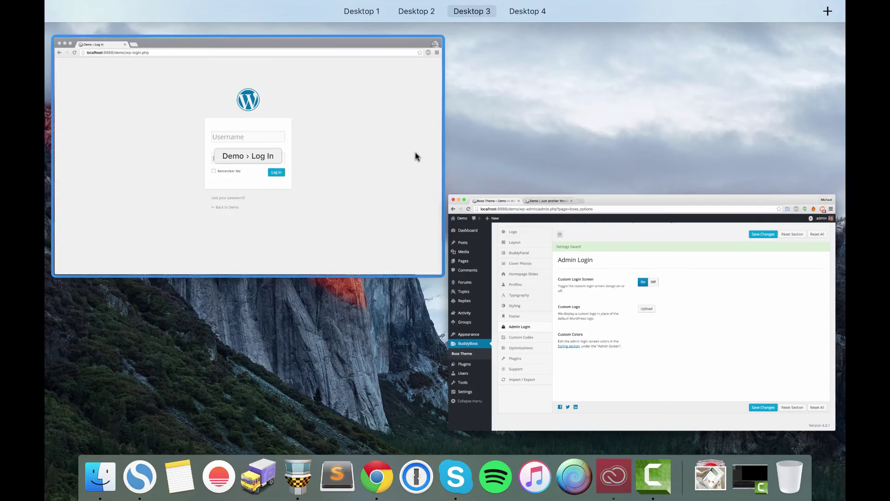
pyautogui.click(413, 153)
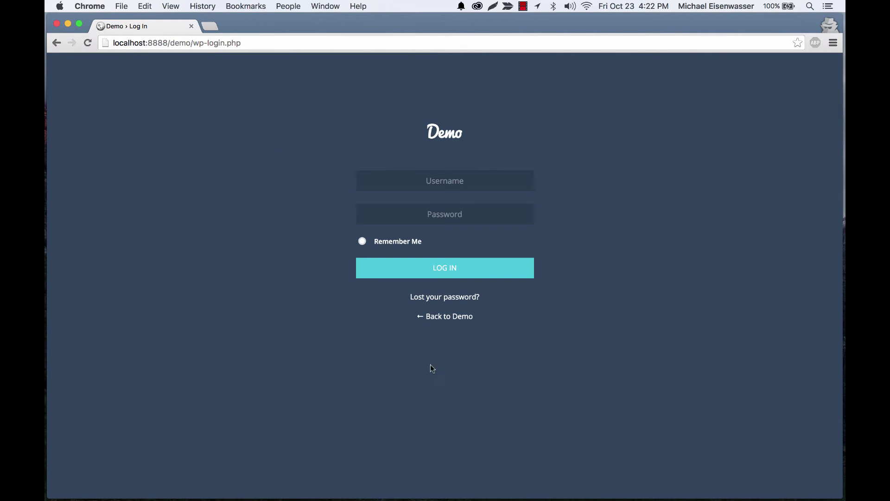
pyautogui.hotkey('ctrl', 'Up')
pyautogui.click(350, 216)
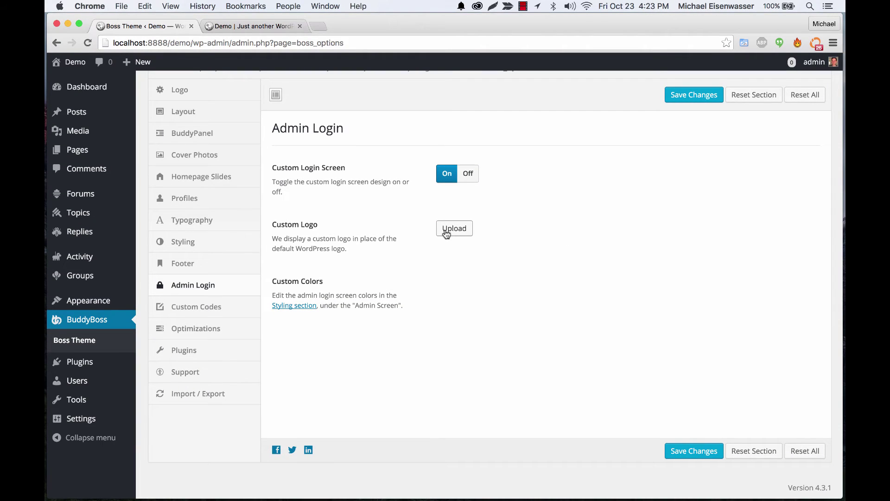
pyautogui.hotkey('ctrl', 'Up')
pyautogui.click(372, 133)
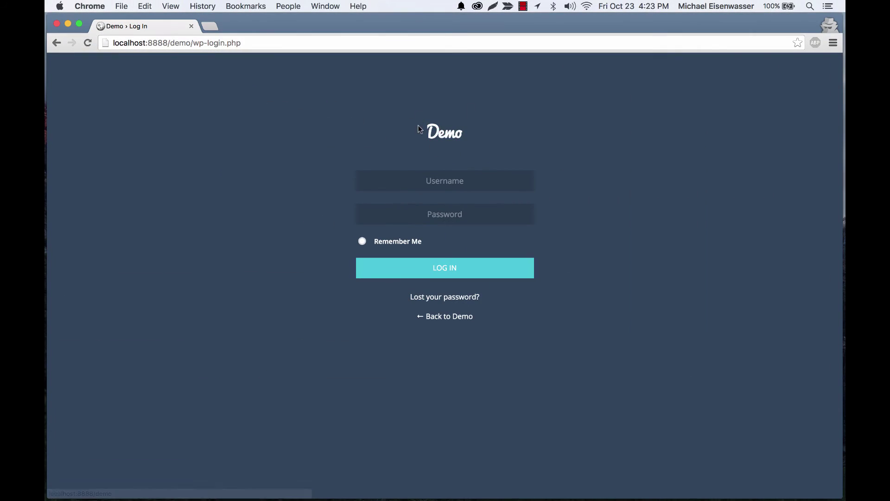
pyautogui.hotkey('ctrl', 'Up')
# Enable the Custom Codes CSS and JavaScript boxes, then move on to the Optimizations section
pyautogui.click(341, 171)
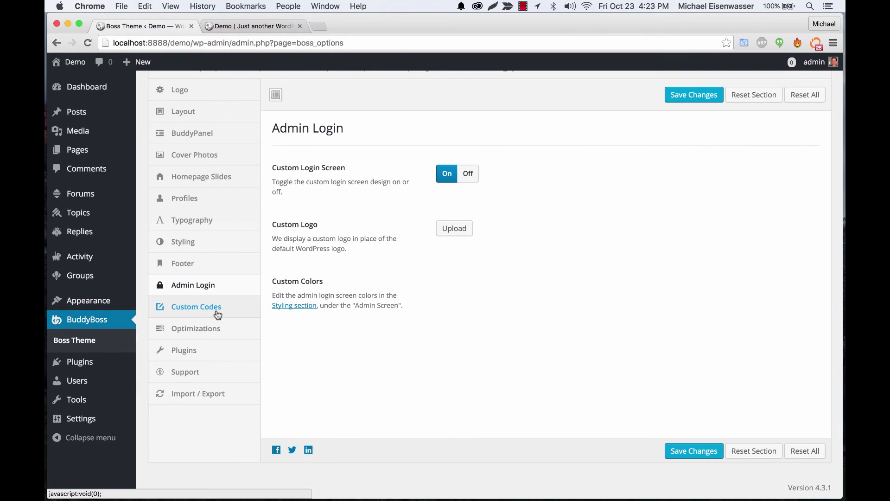
pyautogui.click(197, 306)
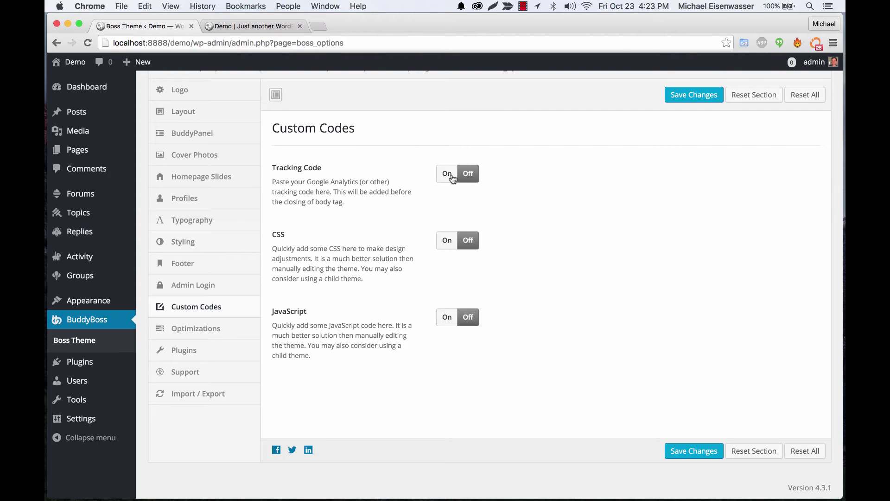
pyautogui.click(448, 246)
pyautogui.click(447, 397)
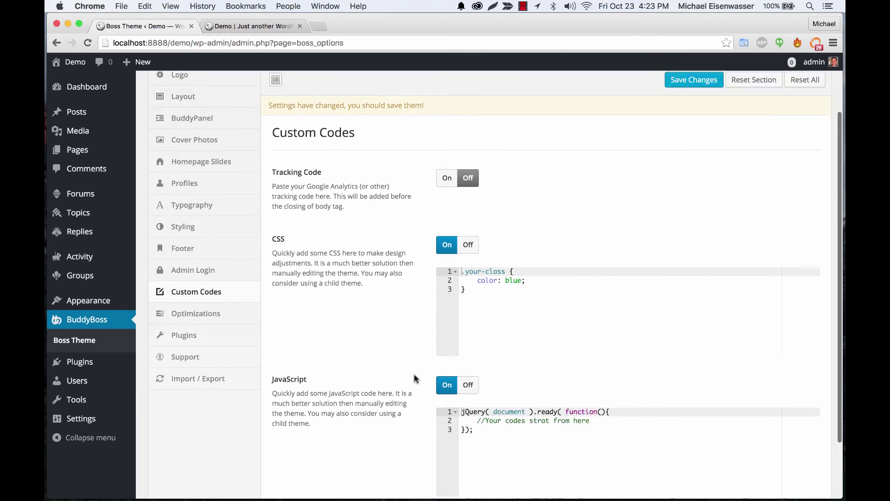
pyautogui.scroll(-2, 416, 379)
pyautogui.click(218, 274)
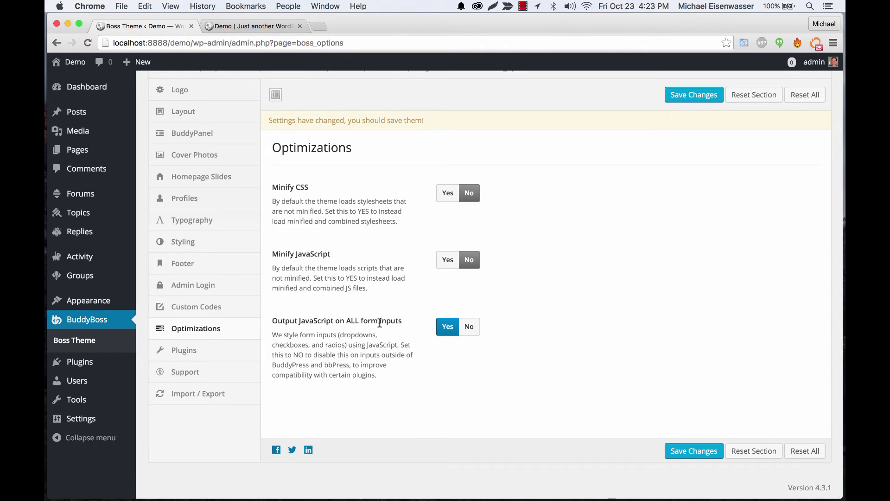
# Browse the Plugins section's list of supported plugins
pyautogui.click(239, 352)
pyautogui.scroll(-5, 459, 232)
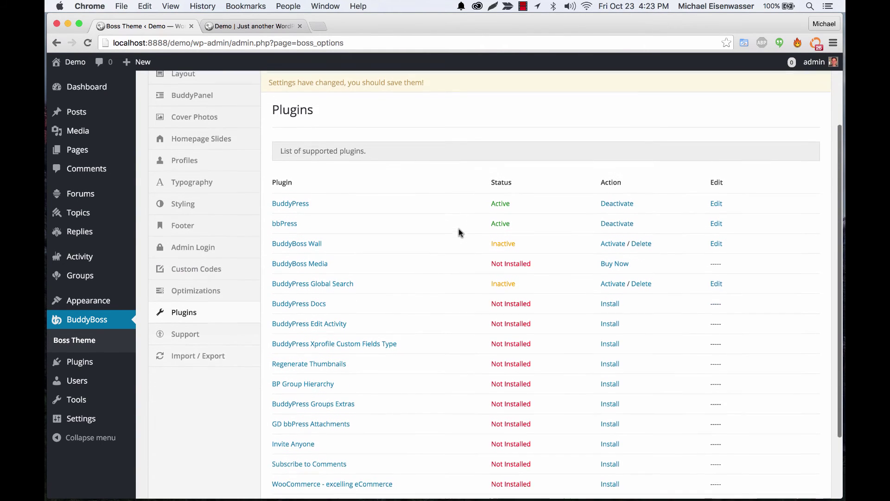
pyautogui.scroll(1, 505, 131)
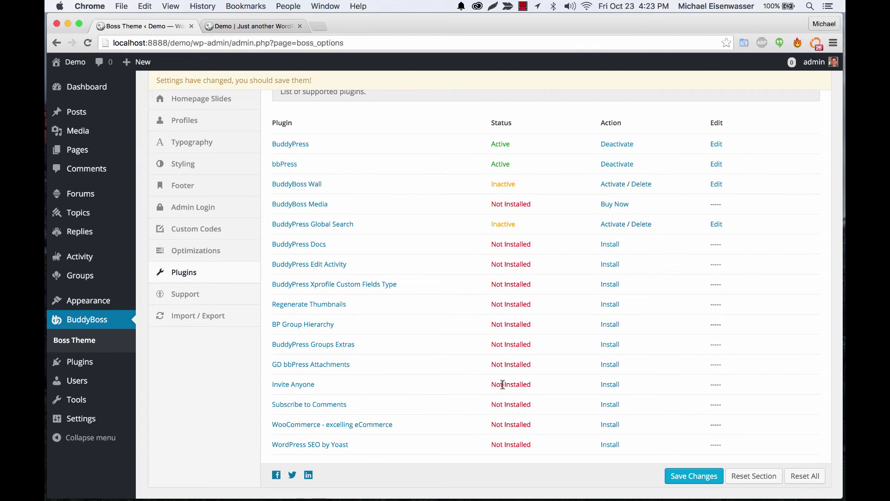
# Open the Support section and scroll through its video tutorial and help links
pyautogui.click(222, 297)
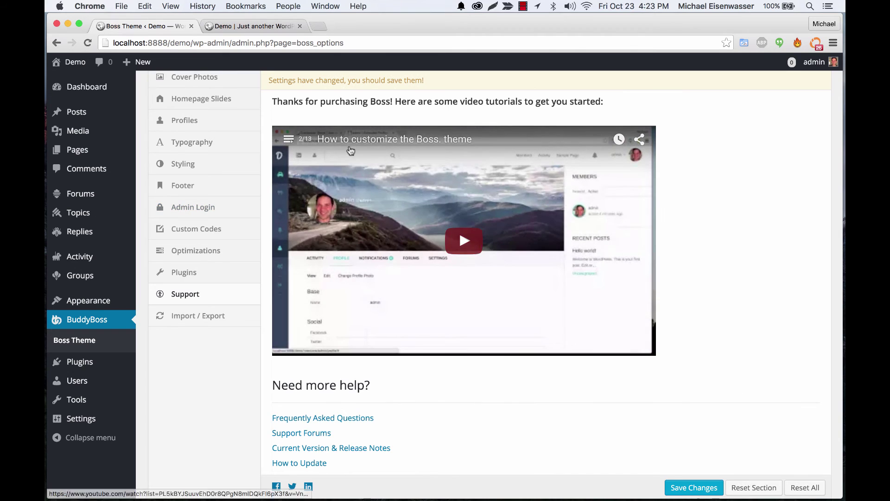
pyautogui.scroll(-1, 363, 320)
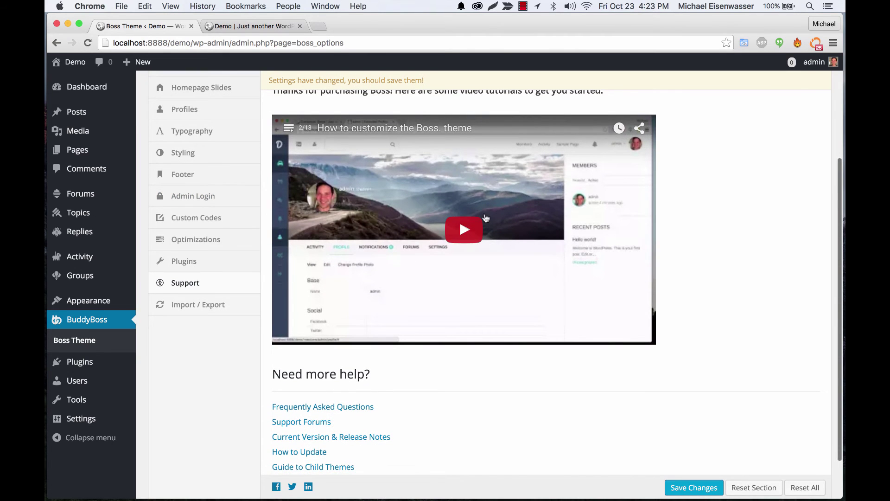
pyautogui.scroll(3, 485, 217)
pyautogui.scroll(-5, 458, 284)
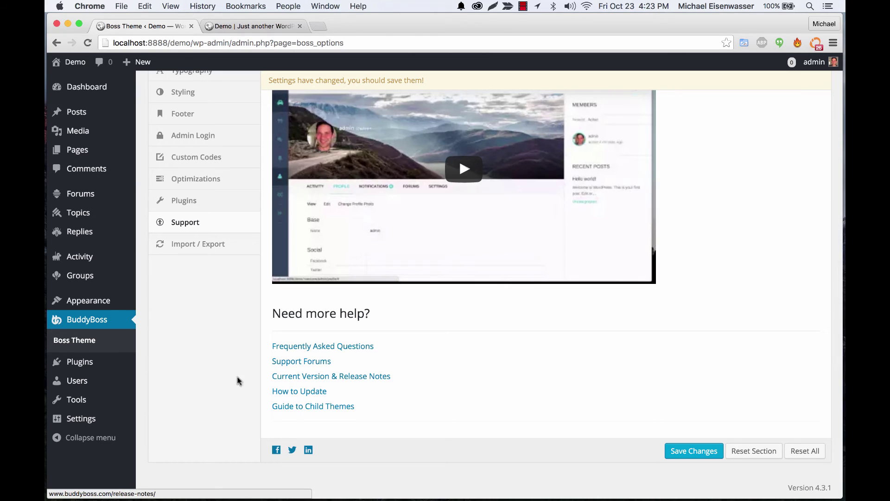
# Show the Import / Export section of the Boss theme options
pyautogui.click(206, 245)
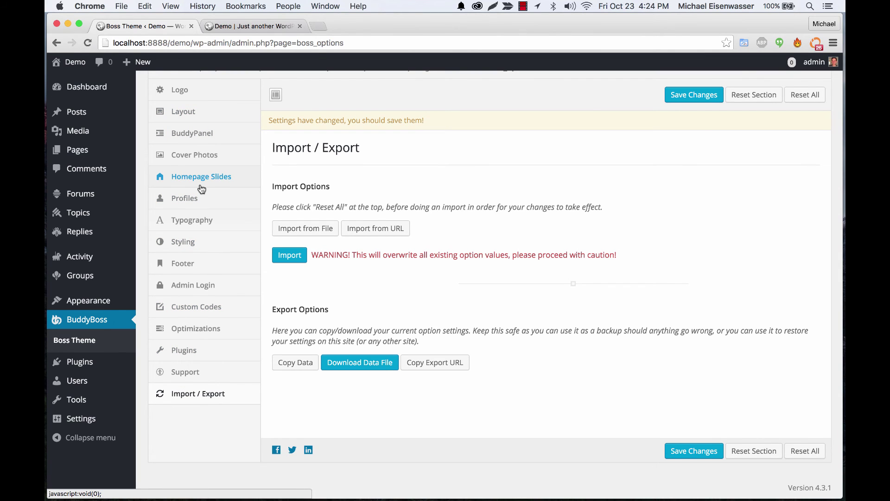
# Open the Customizer from Appearance, confirming to leave the theme options page
pyautogui.moveTo(99, 303)
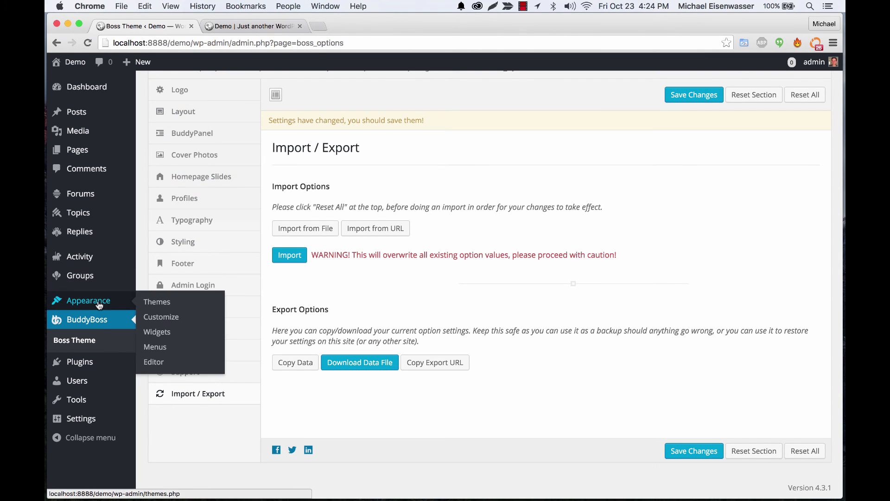
pyautogui.click(190, 318)
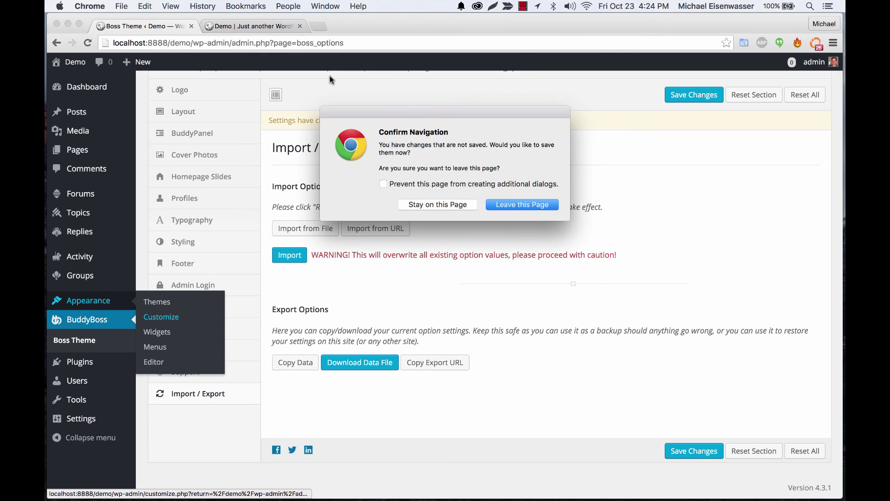
pyautogui.click(493, 199)
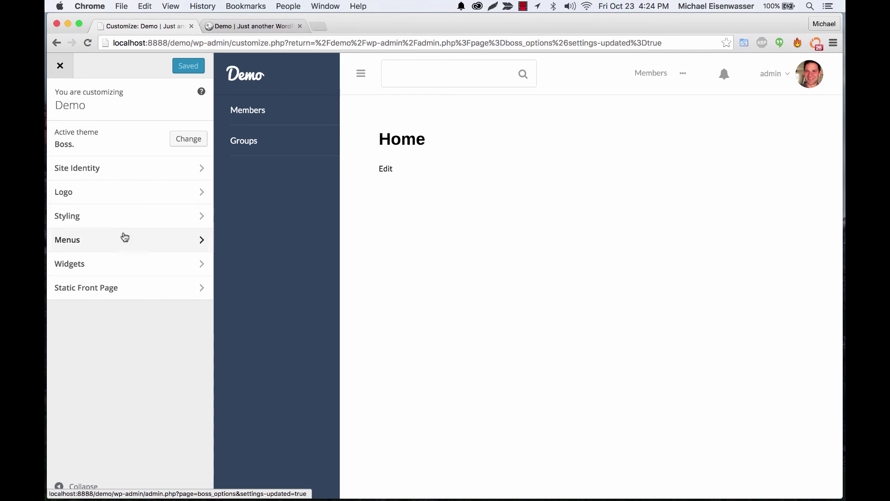
# Look through the Logo and Site Identity sections, returning to the section list each time
pyautogui.click(128, 190)
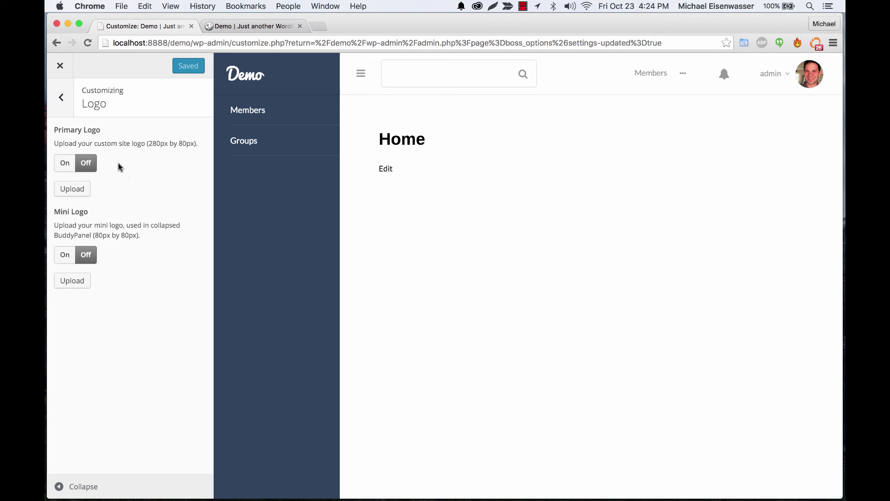
pyautogui.click(61, 98)
pyautogui.click(120, 169)
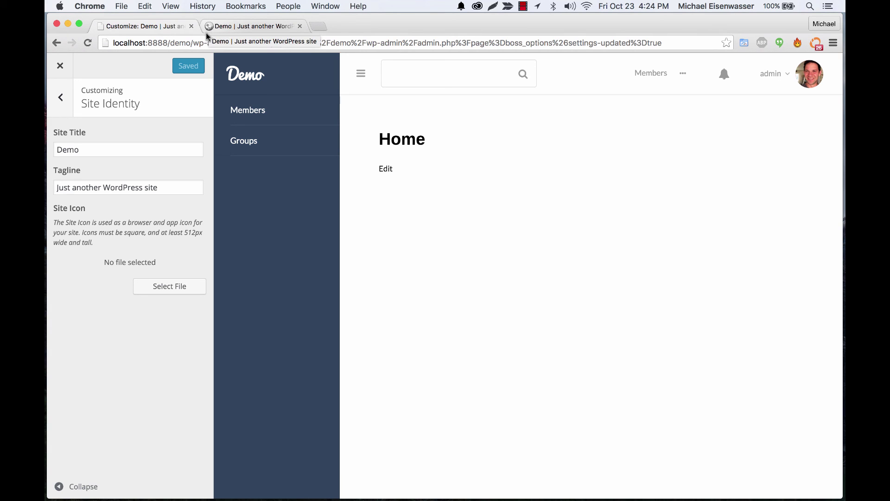
pyautogui.click(62, 97)
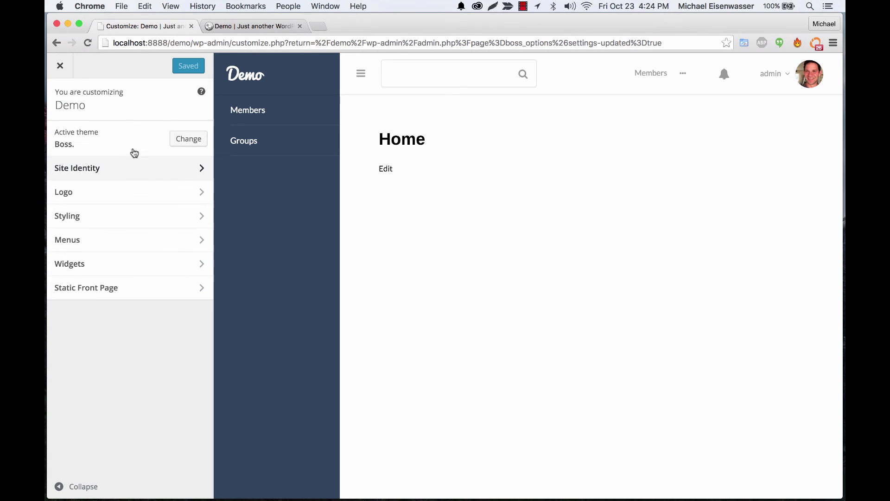
# Set the Styling BuddyPanel Background Color to pink #d873dd
pyautogui.click(119, 226)
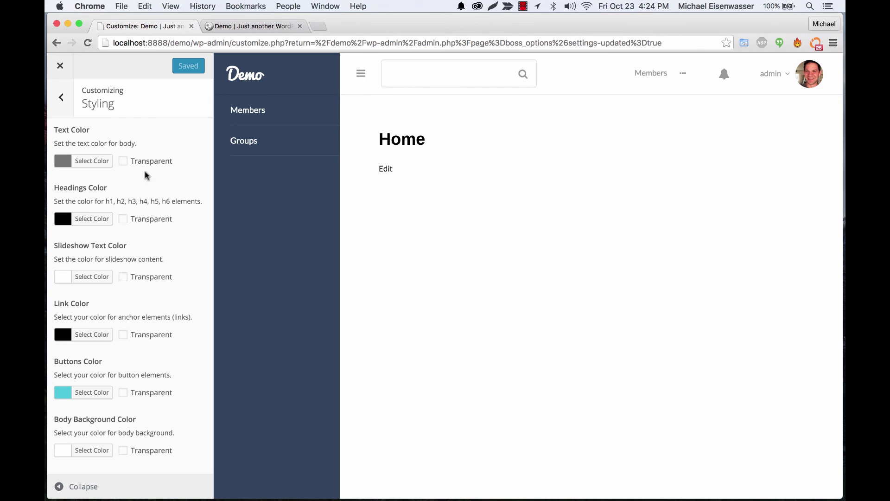
pyautogui.scroll(-2, 188, 246)
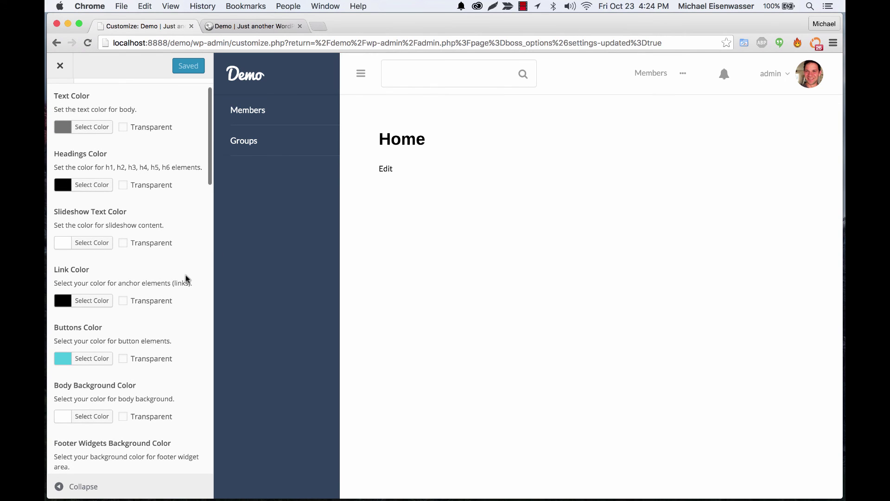
pyautogui.scroll(-15, 186, 278)
pyautogui.scroll(15, 186, 278)
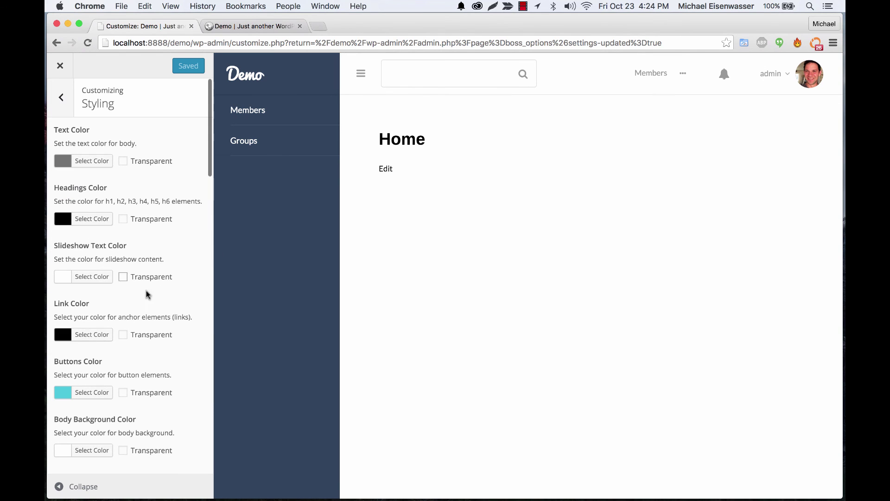
pyautogui.scroll(-10, 146, 294)
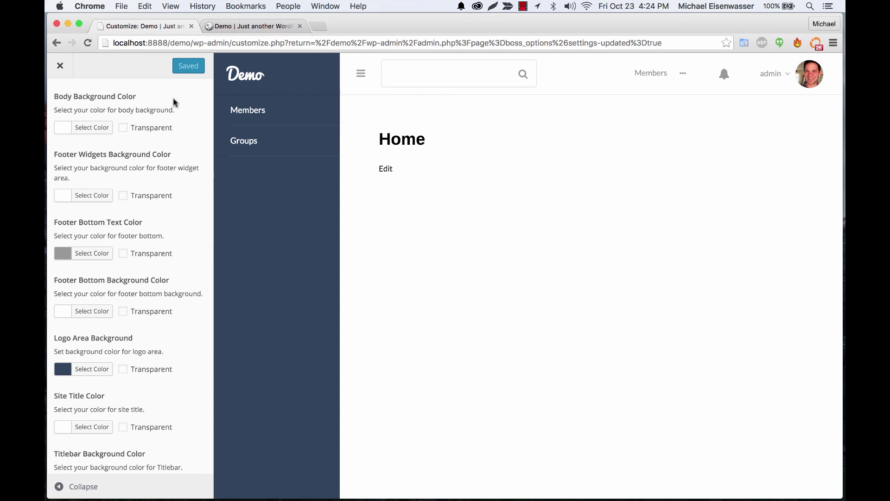
pyautogui.scroll(-7, 138, 211)
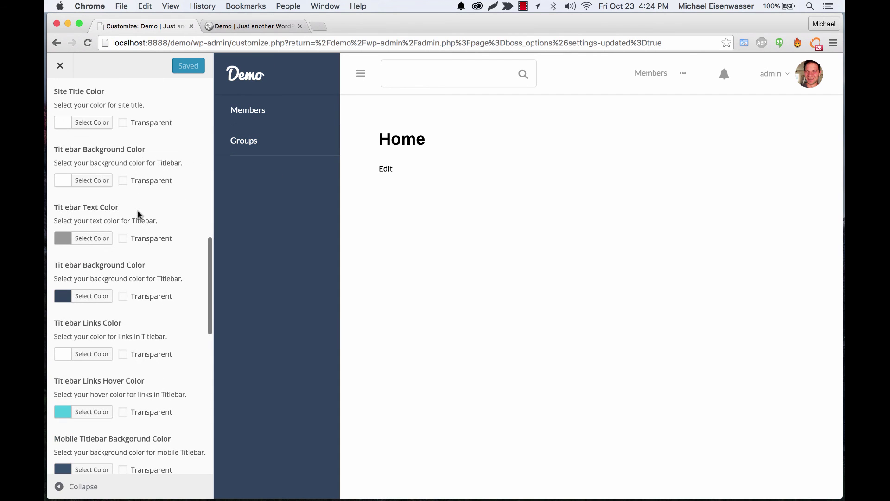
pyautogui.scroll(-7, 138, 211)
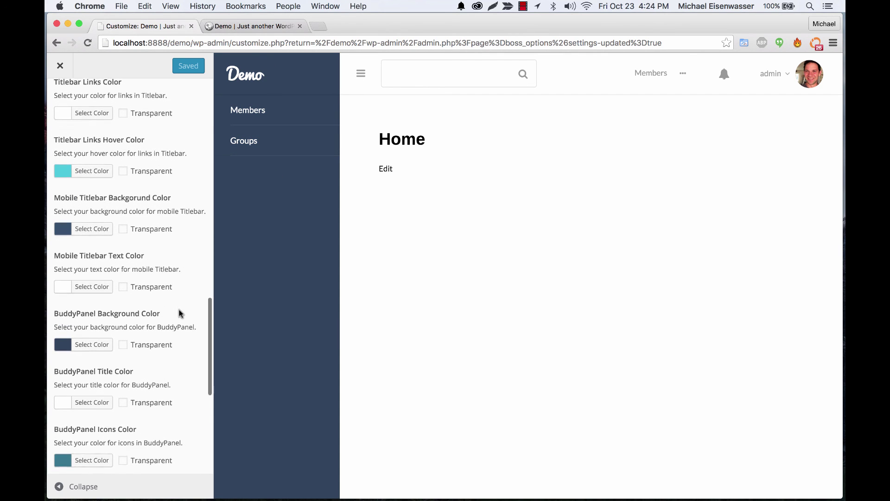
pyautogui.scroll(-2, 174, 296)
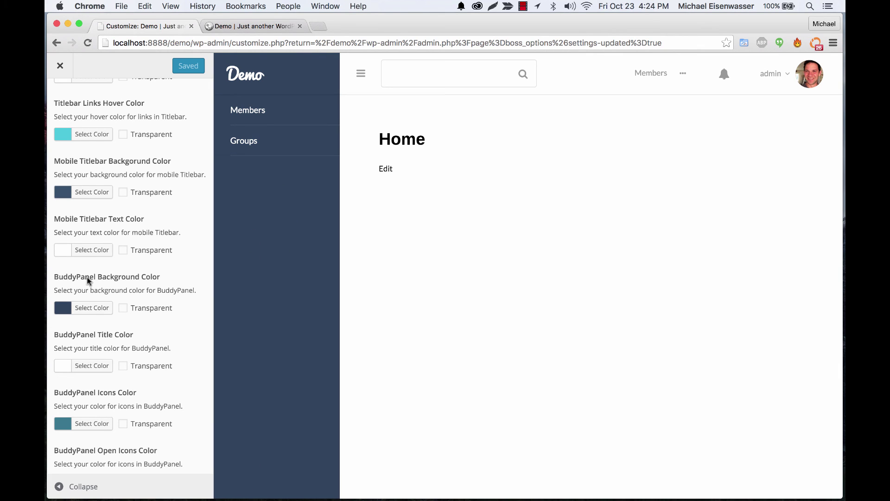
pyautogui.click(60, 307)
pyautogui.click(146, 335)
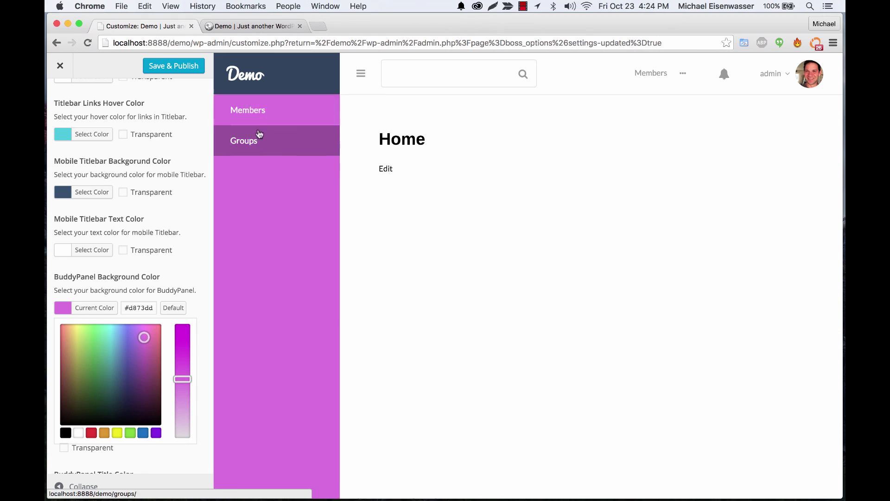
# Save & Publish the colour and reload the live Demo site to see the pink panel
pyautogui.click(173, 66)
pyautogui.click(236, 27)
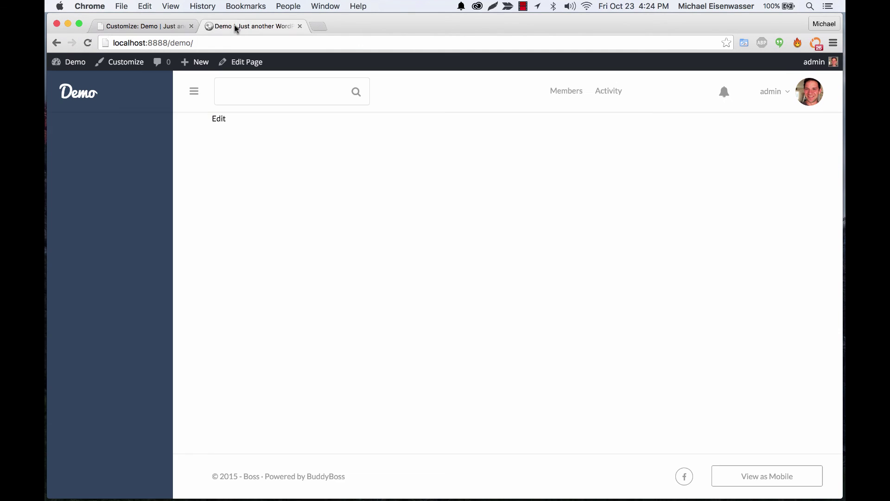
pyautogui.click(87, 43)
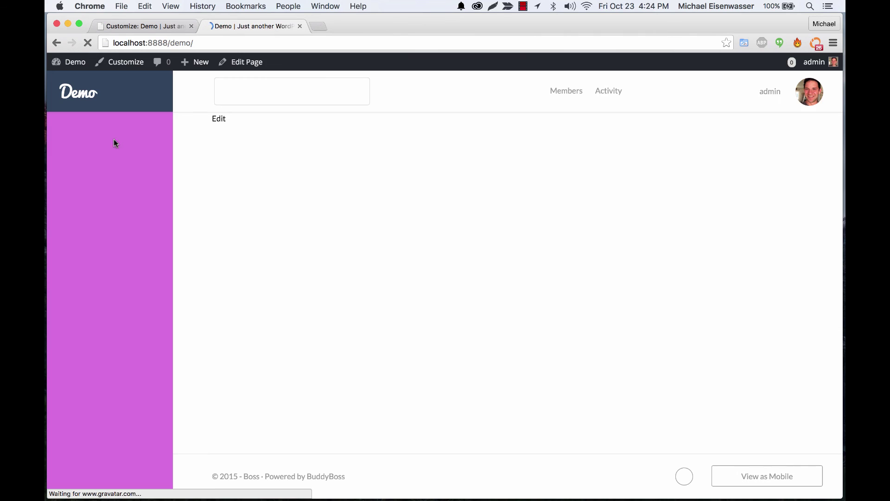